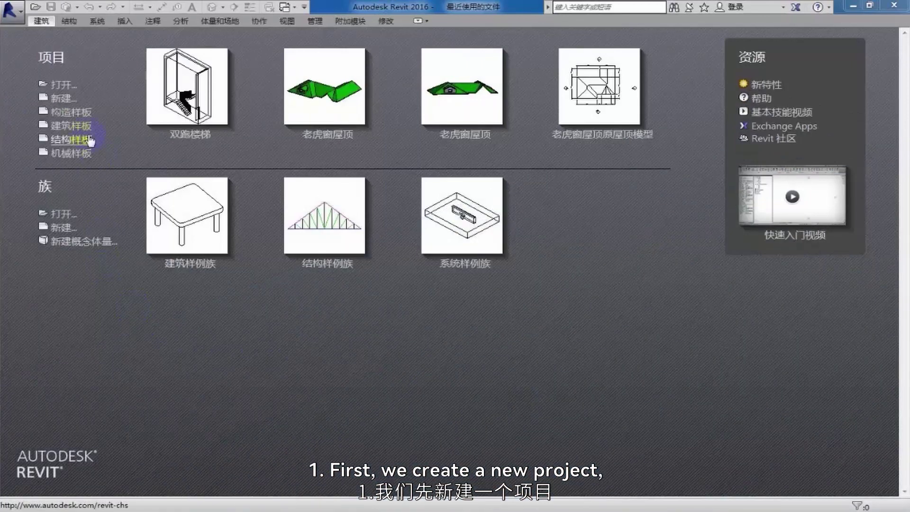
- Create a new project from the 建筑样板 architectural template
click(64, 98)
click(404, 239)
click(383, 264)
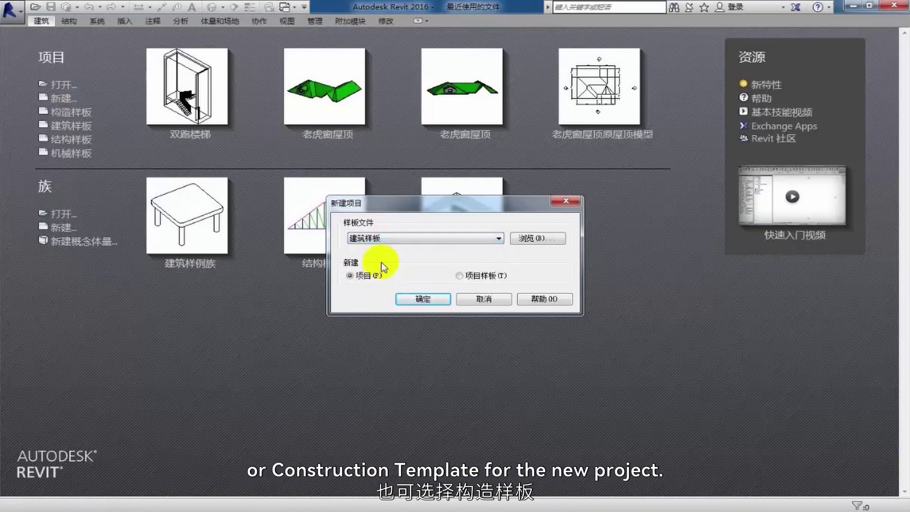
click(423, 299)
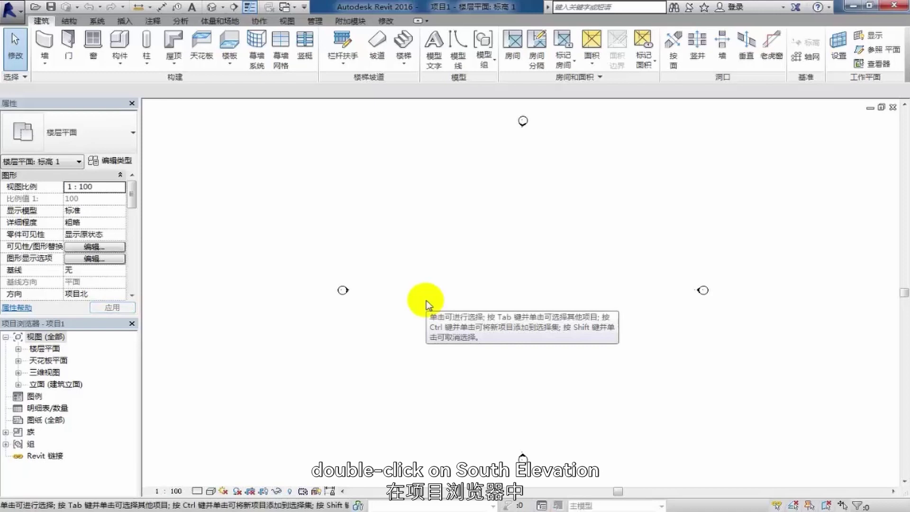
- Open the 南 (South) elevation view from the Project Browser
click(18, 385)
click(46, 420)
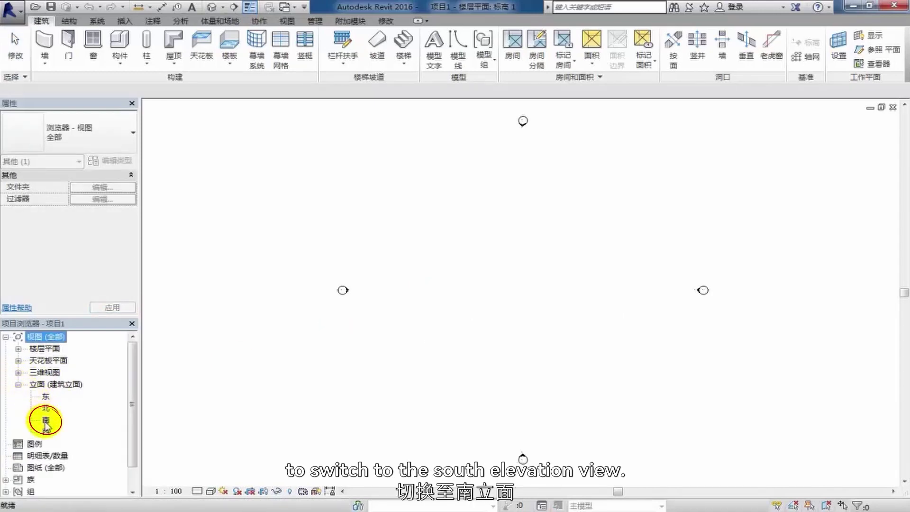
double_click(46, 420)
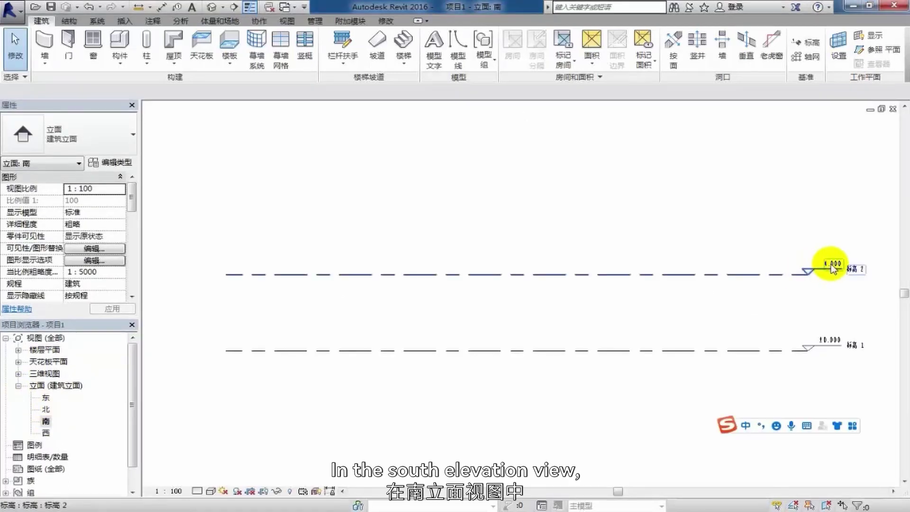
- Change Level 2's elevation to 2.844
click(833, 269)
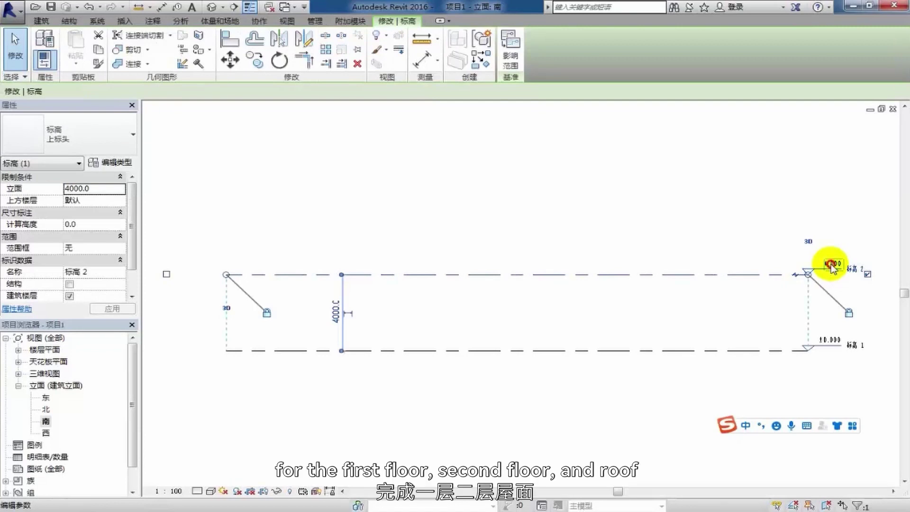
click(831, 263)
text(2.844)
key(Return)
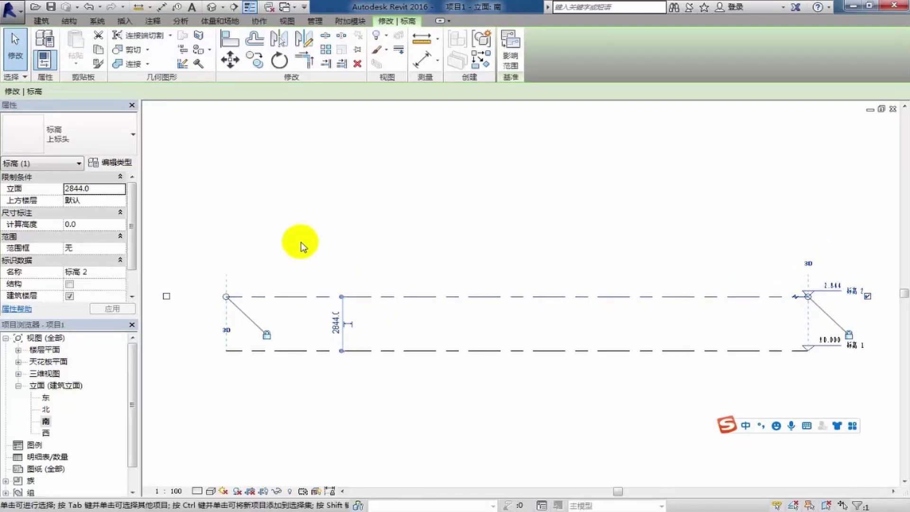
click(326, 257)
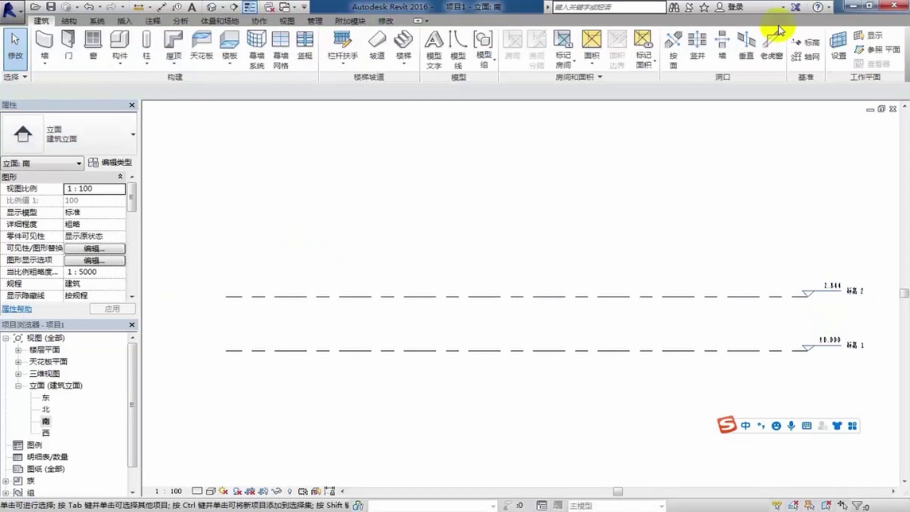
- Add a new level 2856 above Level 2, at elevation 5.700
click(814, 43)
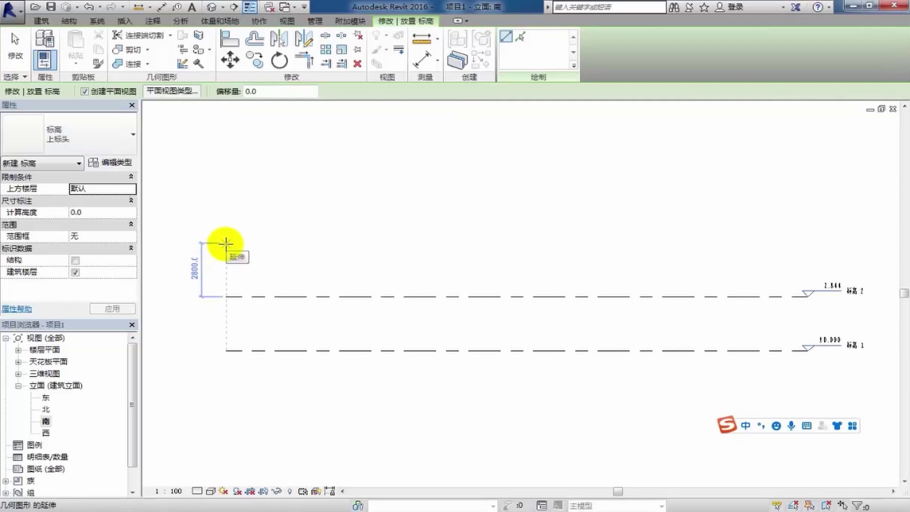
text(2.)
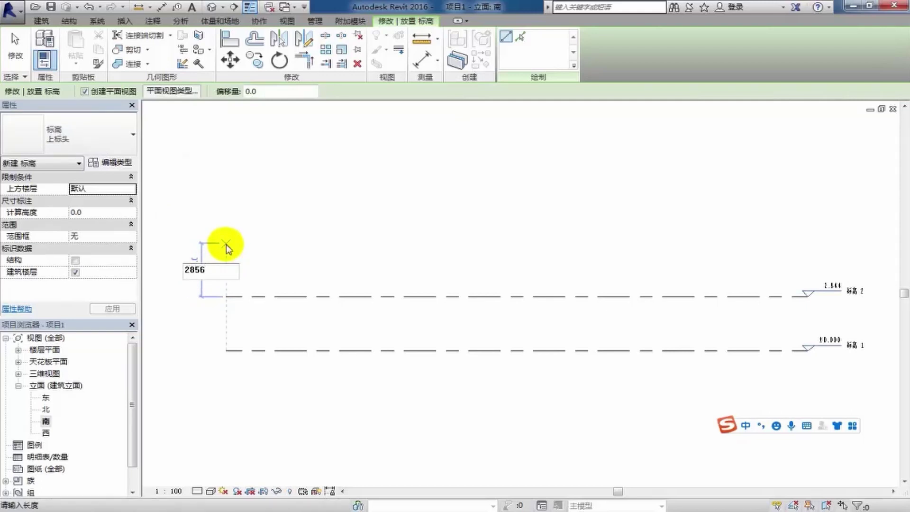
text(856)
key(Return)
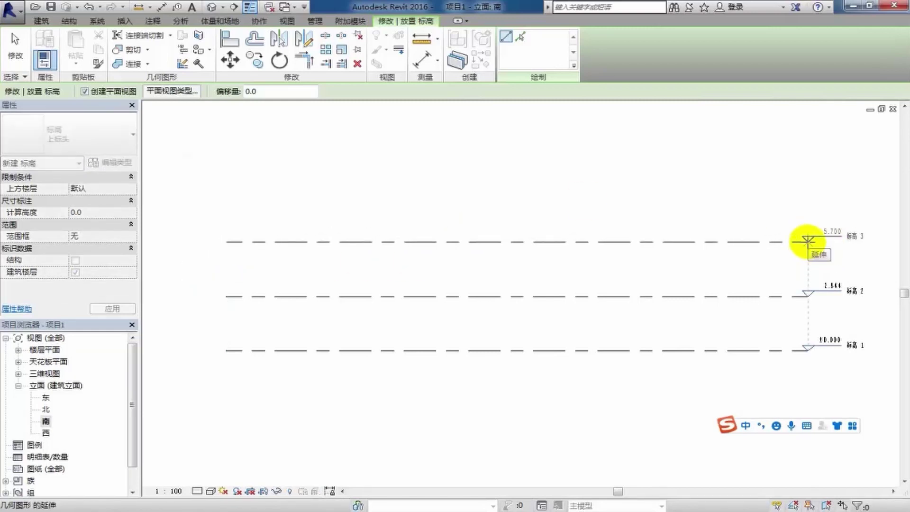
click(808, 242)
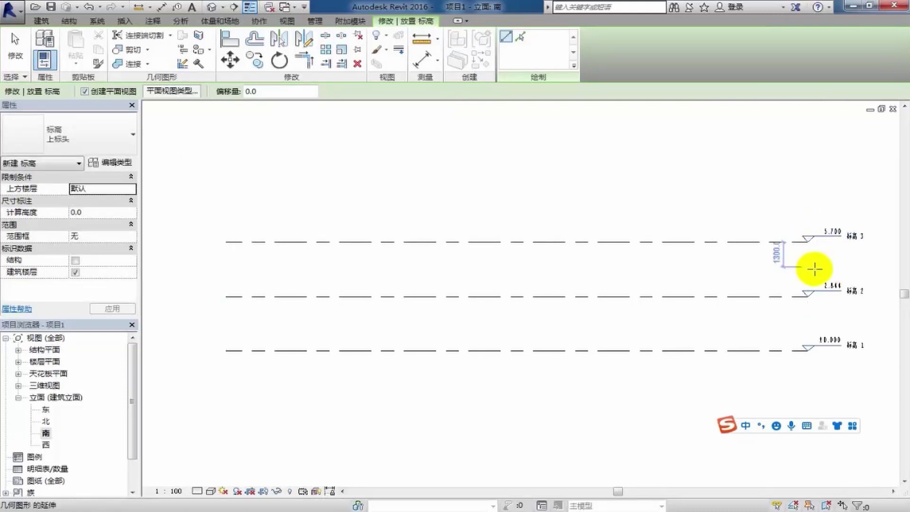
scroll(844, 265, up, 2)
middle_drag(820, 270, 626, 303)
key(Escape)
key(Escape)
- Rename Level 1 to 一层, renaming its matching views too
click(683, 397)
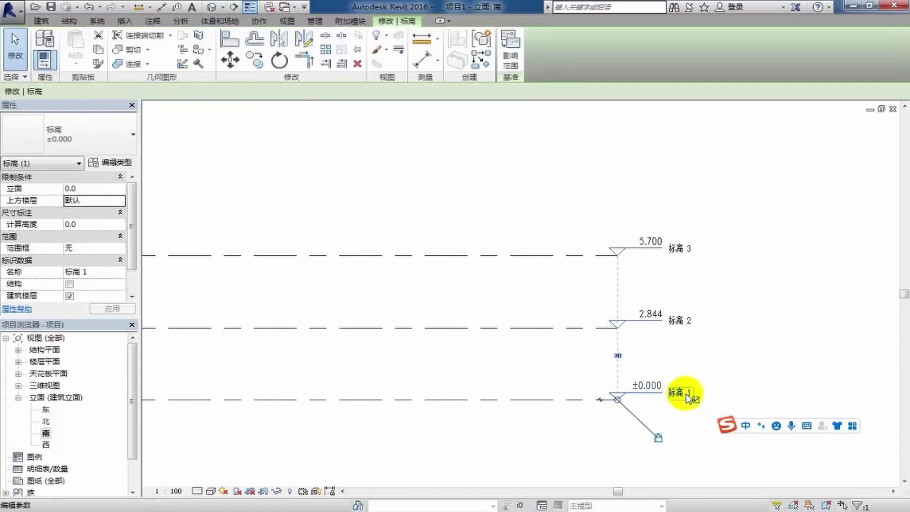
click(685, 395)
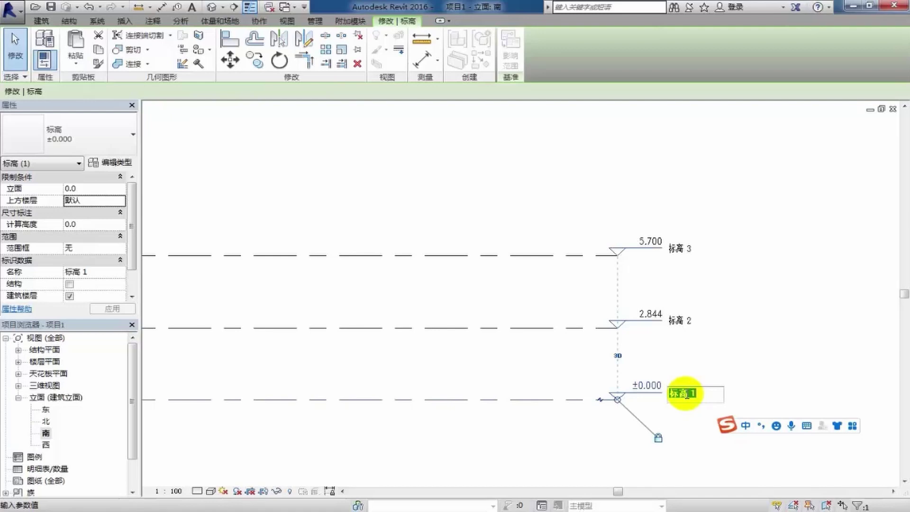
text(yiceng)
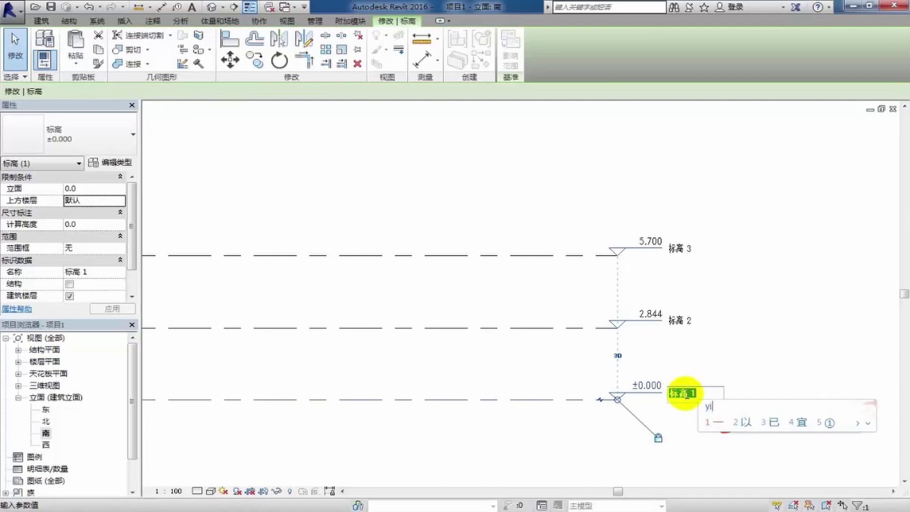
key(space)
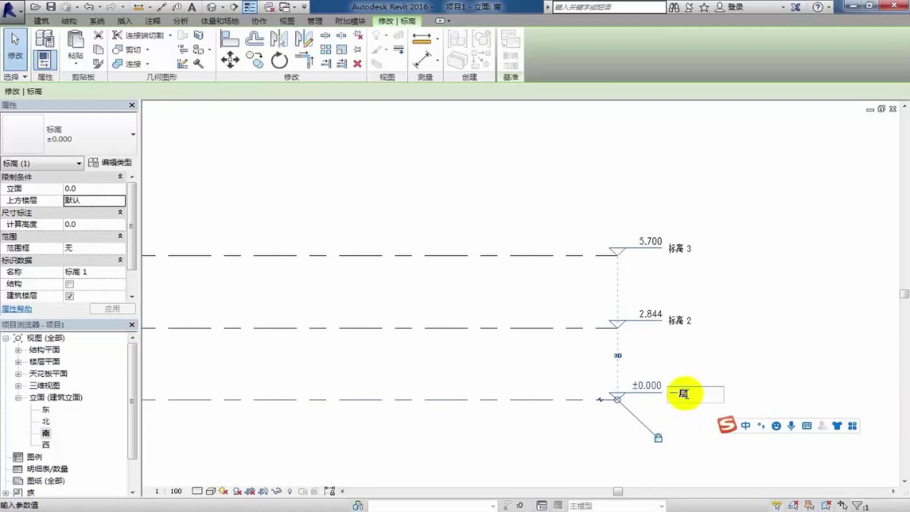
key(Return)
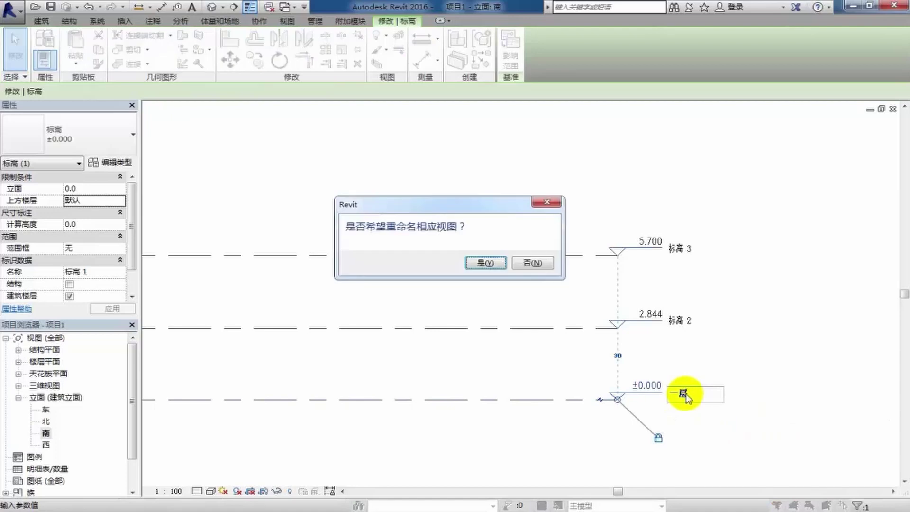
click(484, 264)
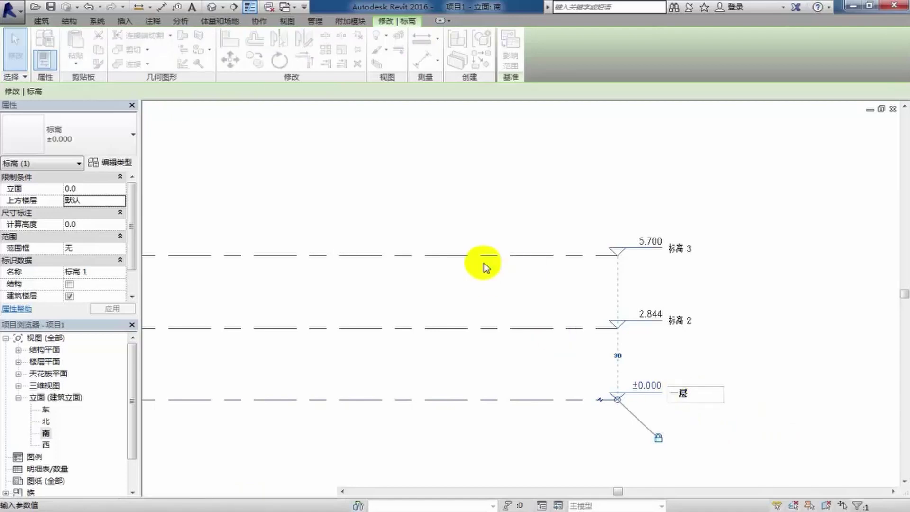
- Rename Level 2 to 二层, renaming its matching views too
click(686, 324)
click(686, 323)
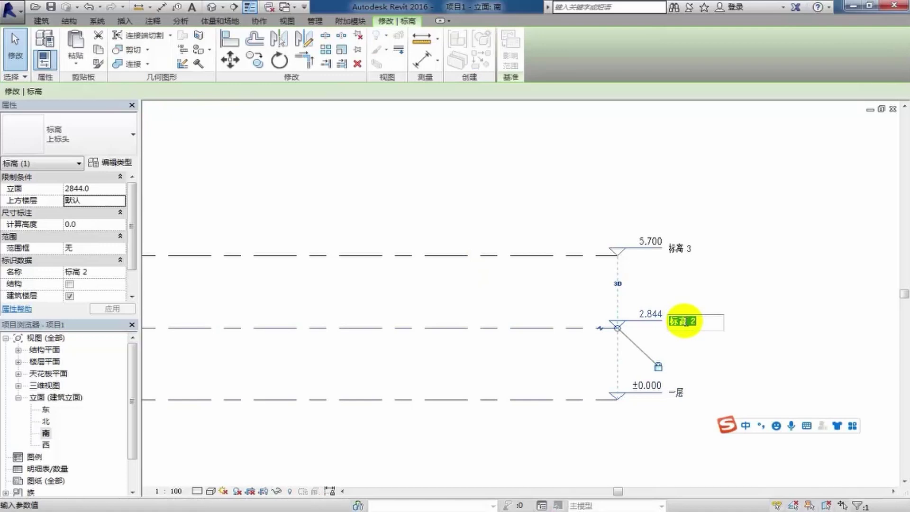
text(二层)
key(Return)
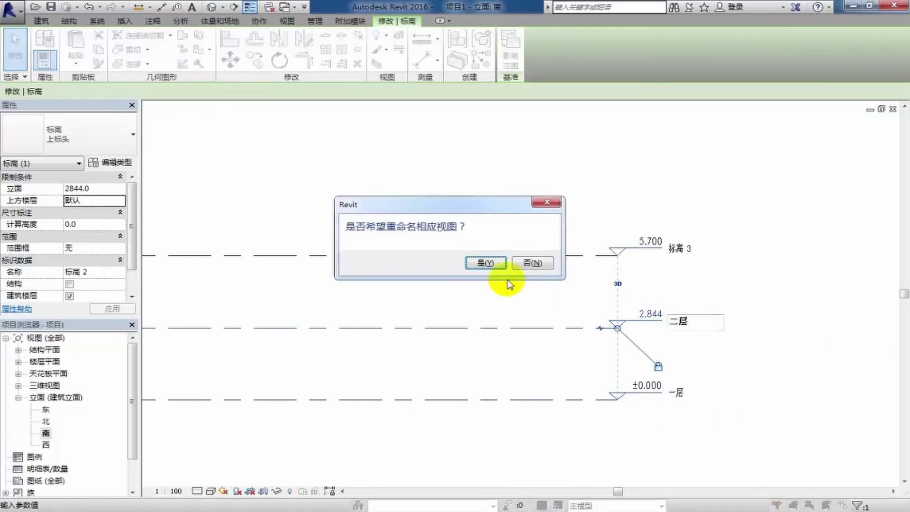
click(493, 263)
- Rename the top level at 5.700 to 屋面, renaming its matching views too
click(693, 251)
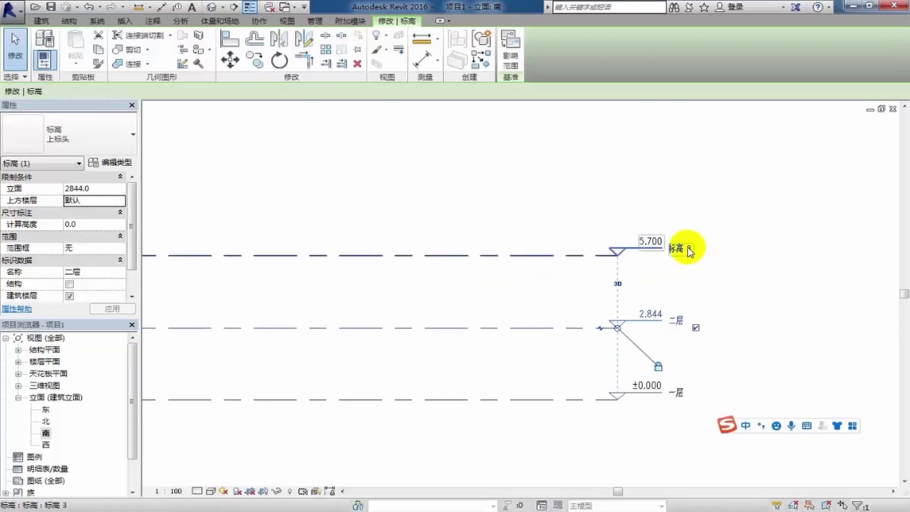
click(688, 251)
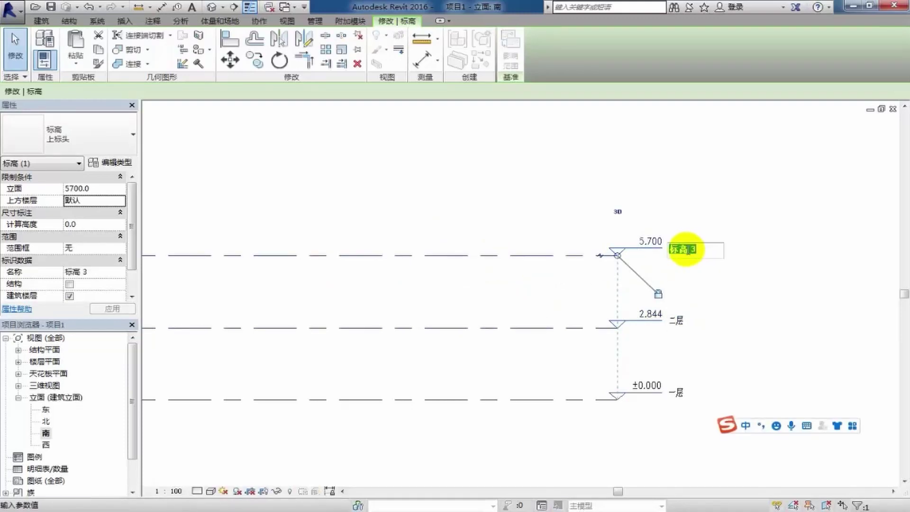
text(屋面)
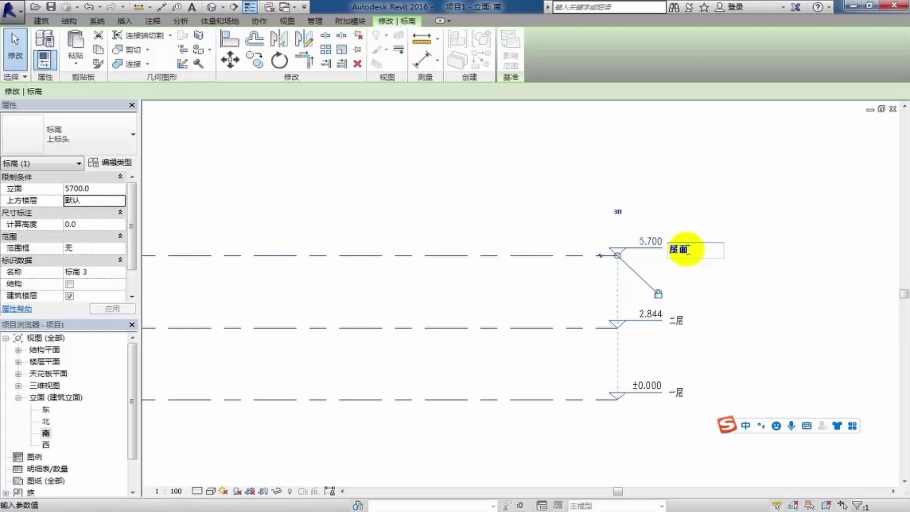
key(Return)
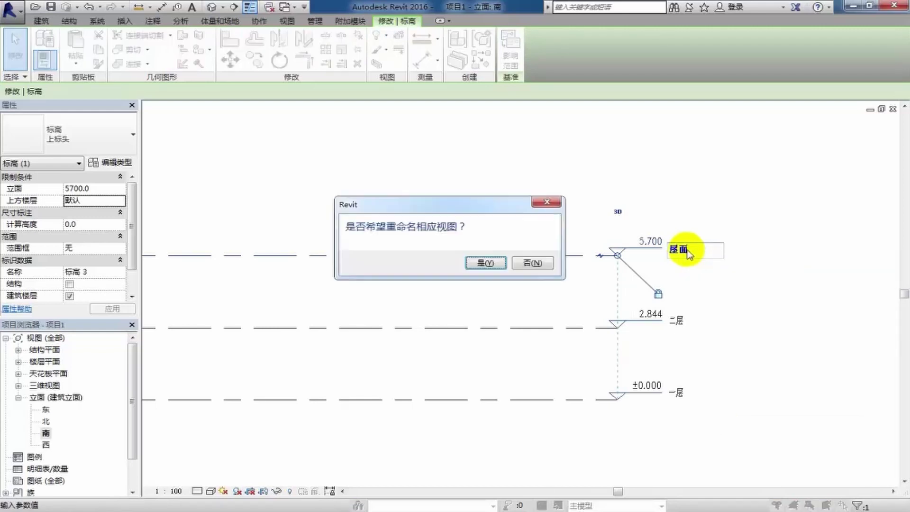
click(488, 267)
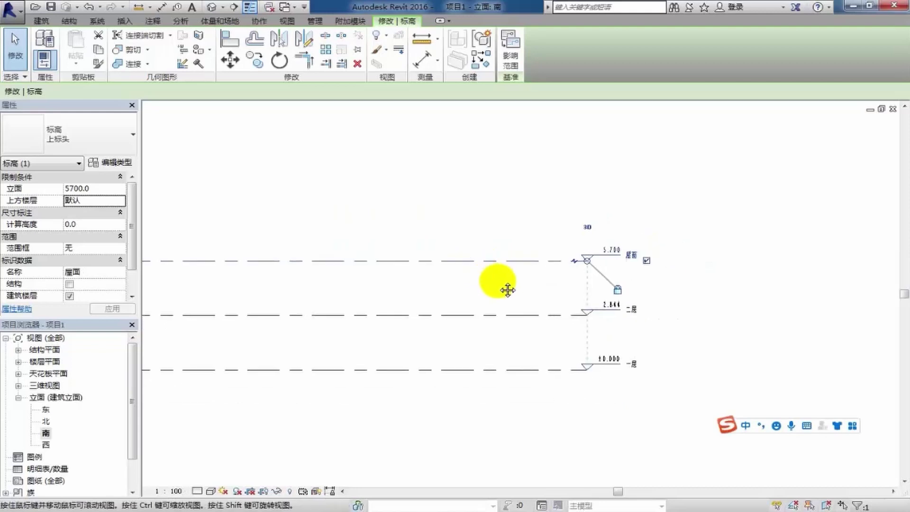
scroll(654, 297, down, 3)
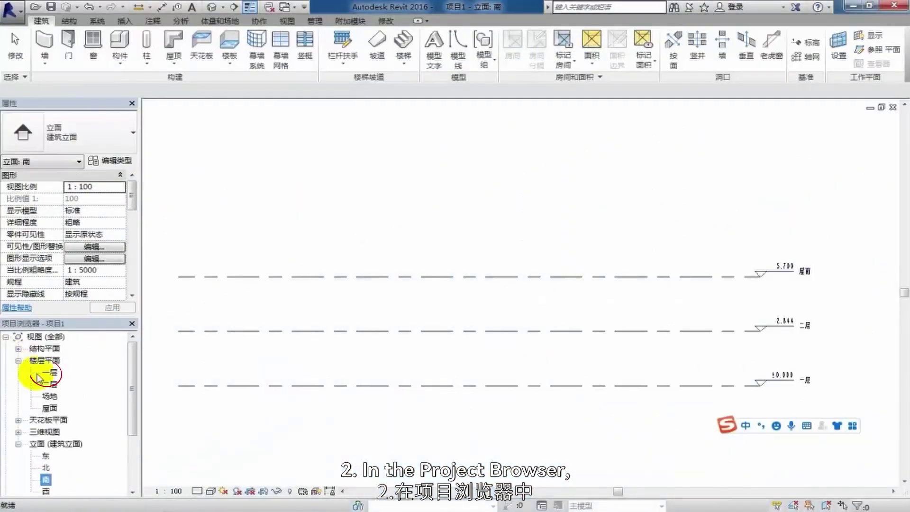
- Open the 一层 floor plan and start placing architectural walls
click(50, 373)
double_click(50, 373)
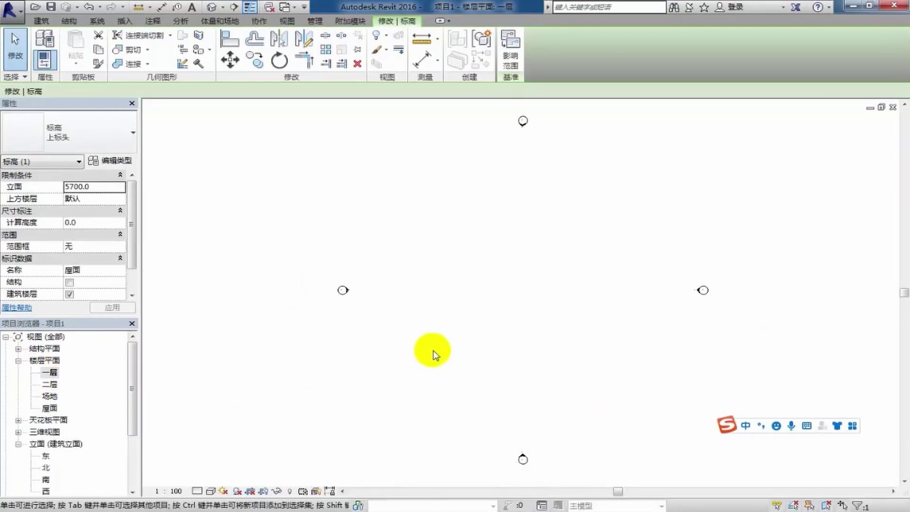
click(41, 20)
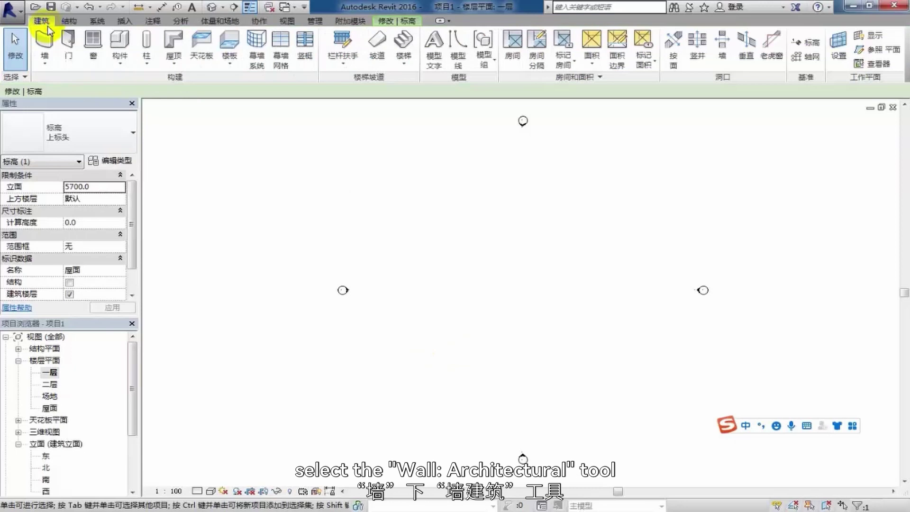
click(44, 63)
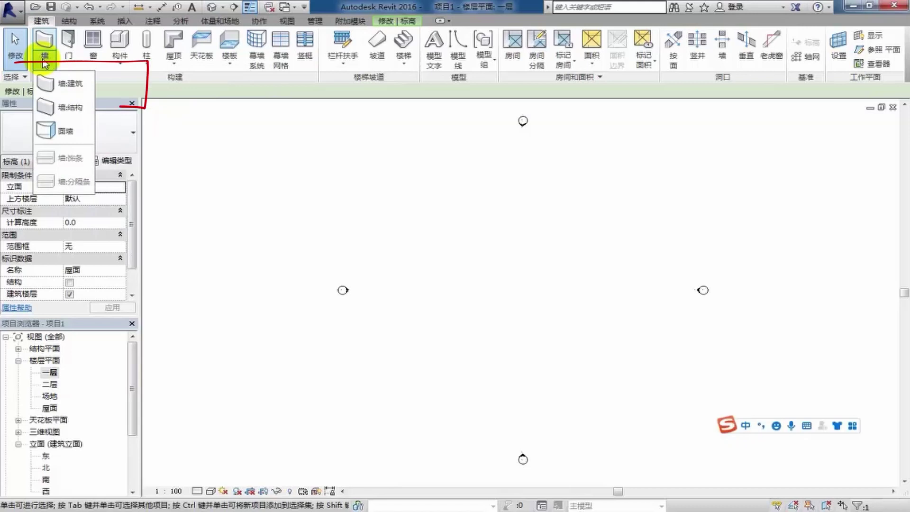
click(53, 86)
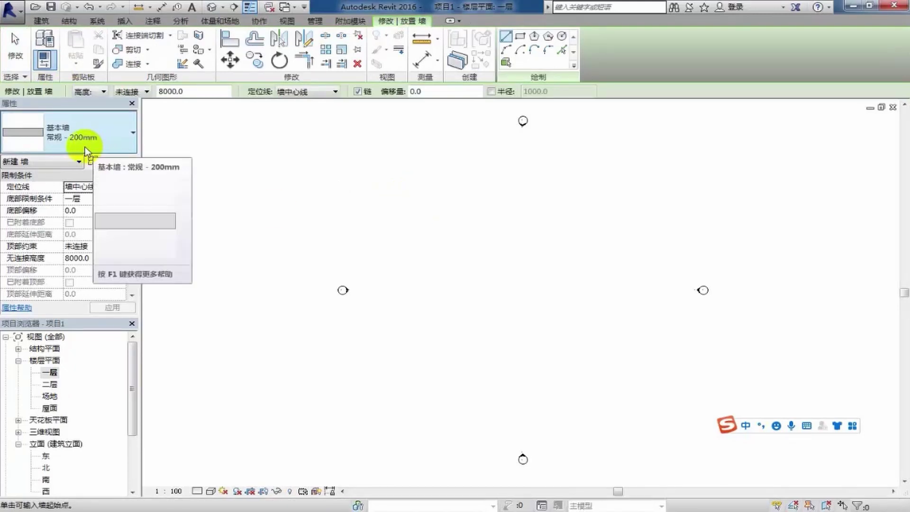
- Draw a 4900 by 1900 rectangle of 200mm walls on the 一层 plan
click(521, 42)
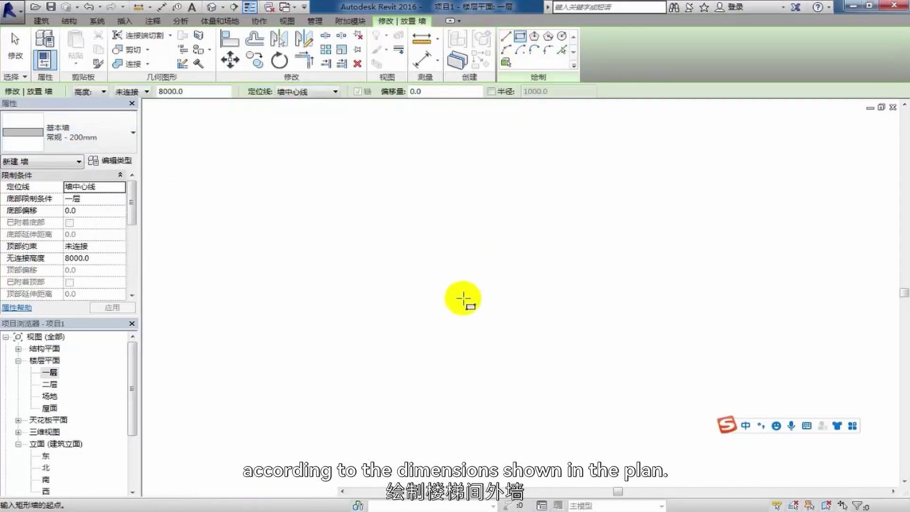
click(395, 261)
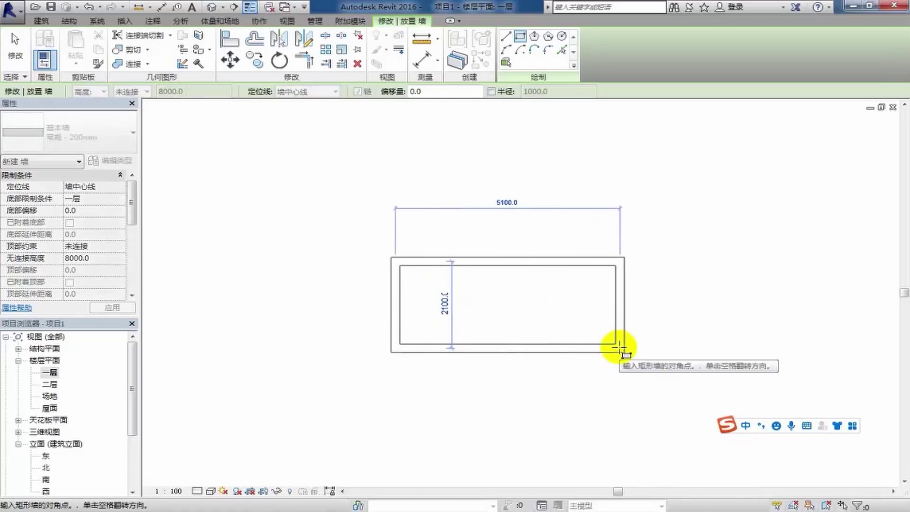
click(619, 348)
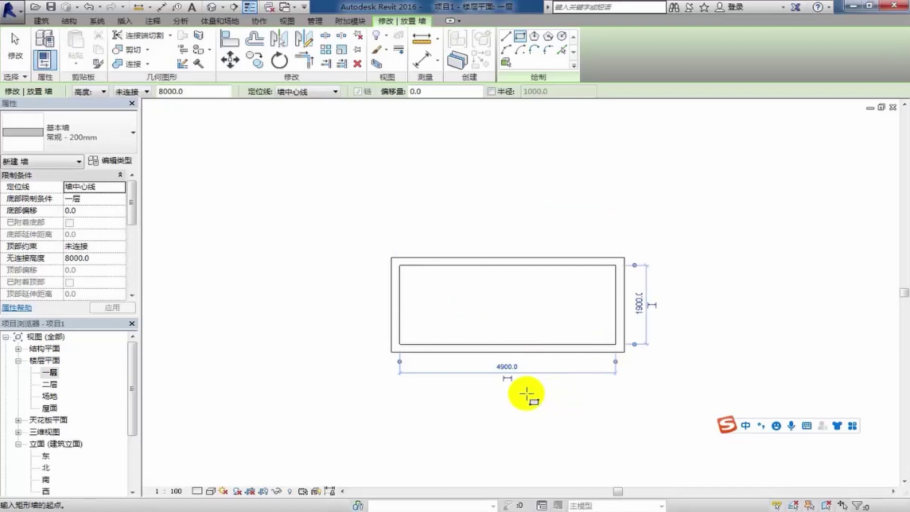
key(Escape)
key(Escape)
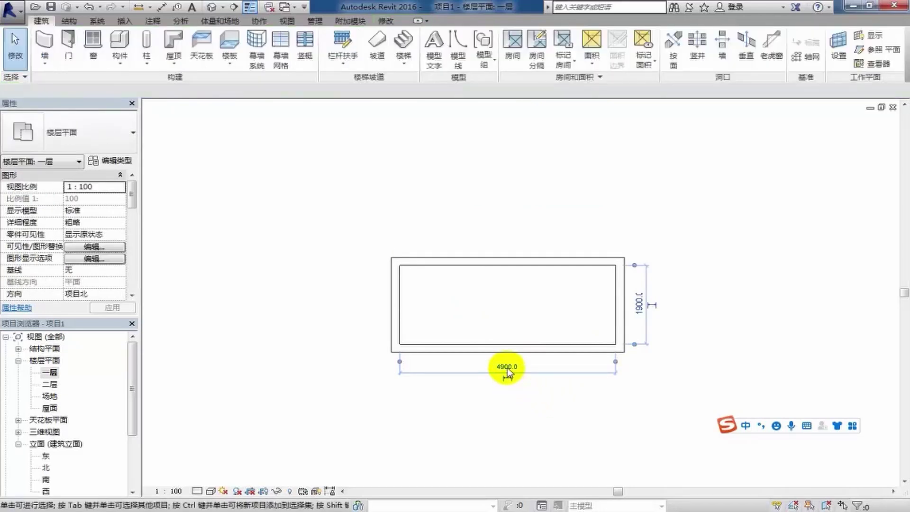
- Widen the wall spacing from 1900 to 2600 and lengthen it from 4900 to 5500
scroll(507, 370, up, 3)
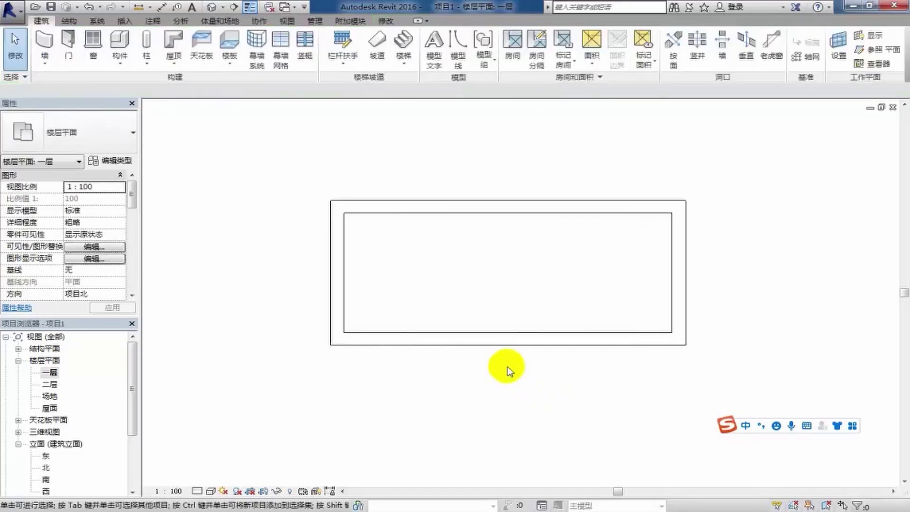
click(508, 345)
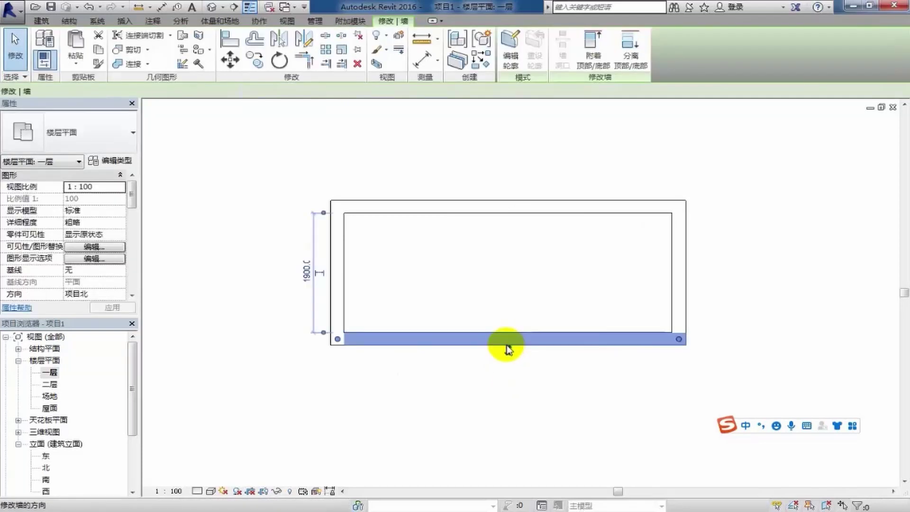
click(309, 277)
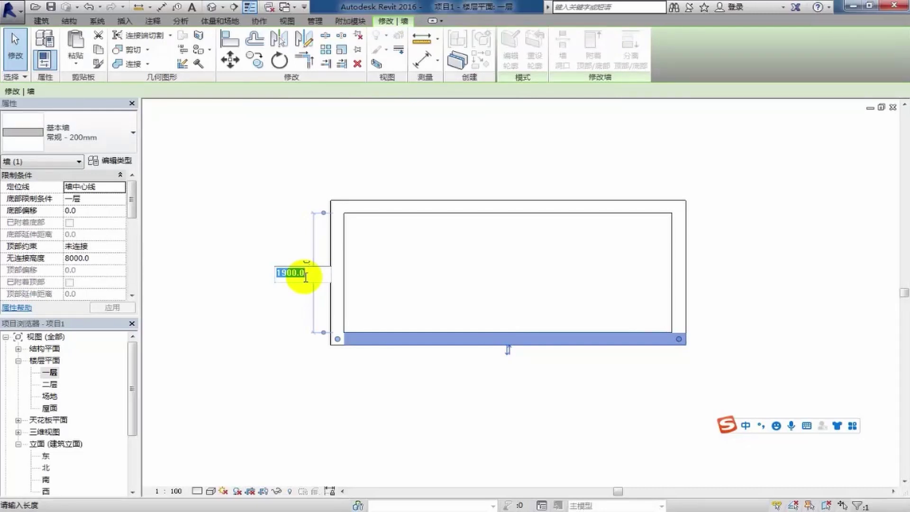
text(2600)
key(Return)
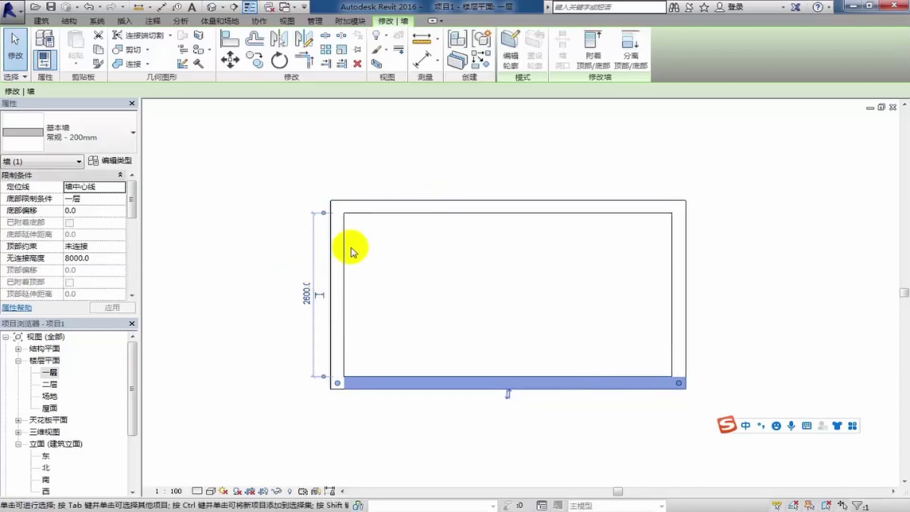
click(341, 263)
click(495, 175)
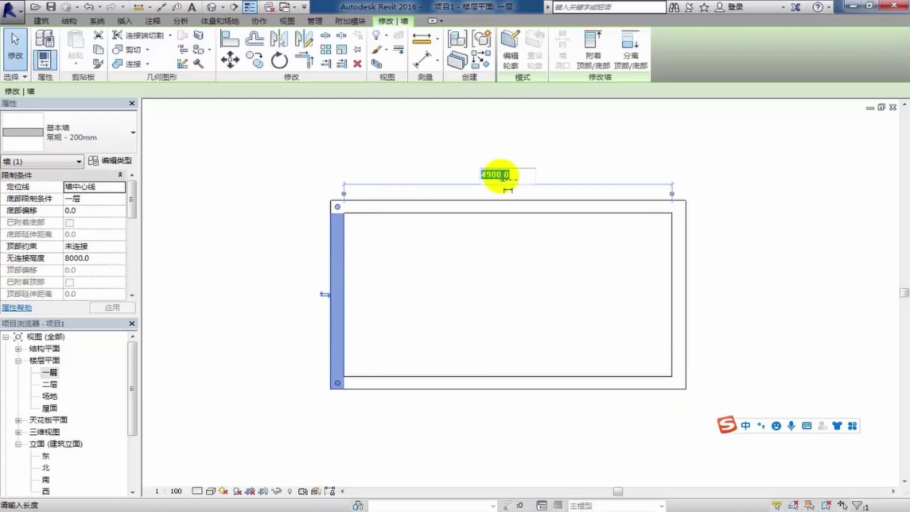
text(5500)
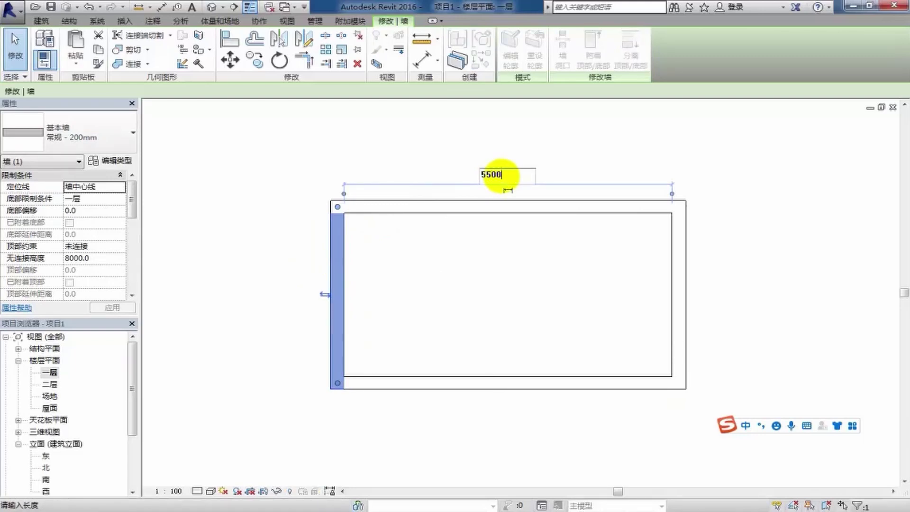
key(Return)
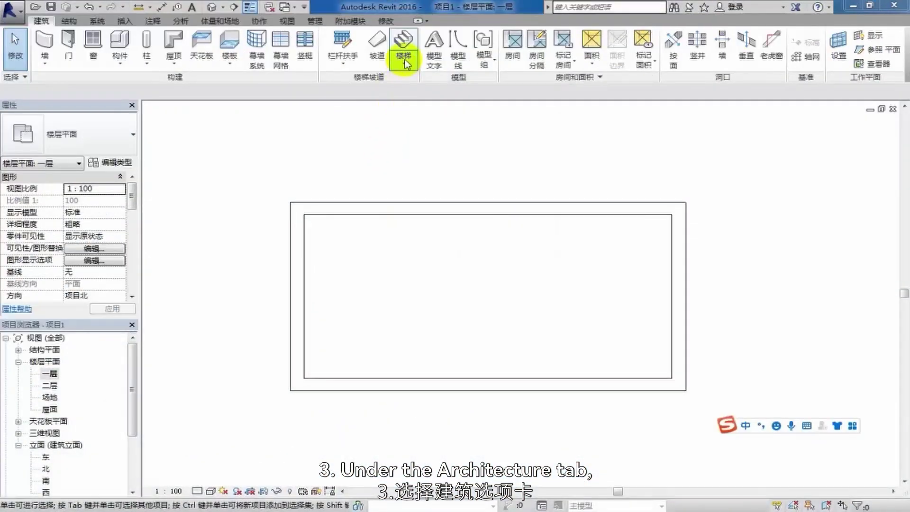
- Start a stair by component using the 现场浇注楼梯 整体浇筑楼梯 type
click(404, 59)
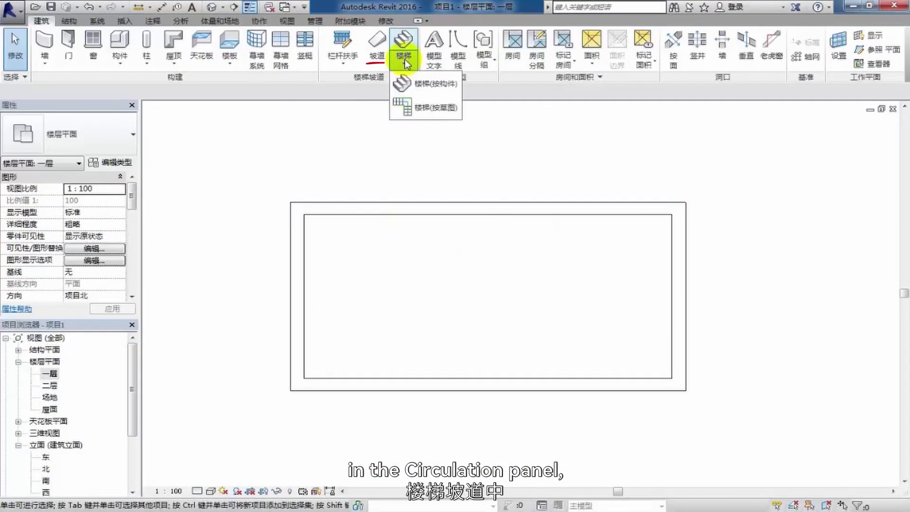
click(418, 85)
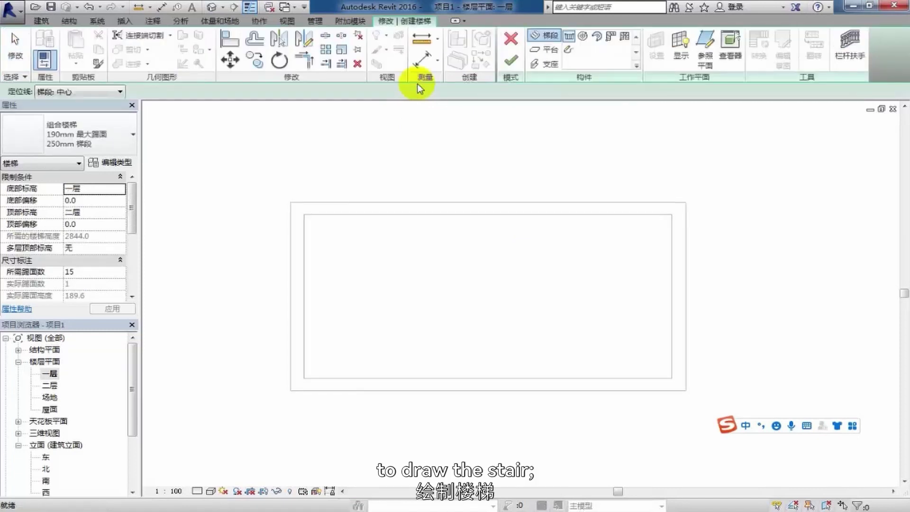
click(111, 148)
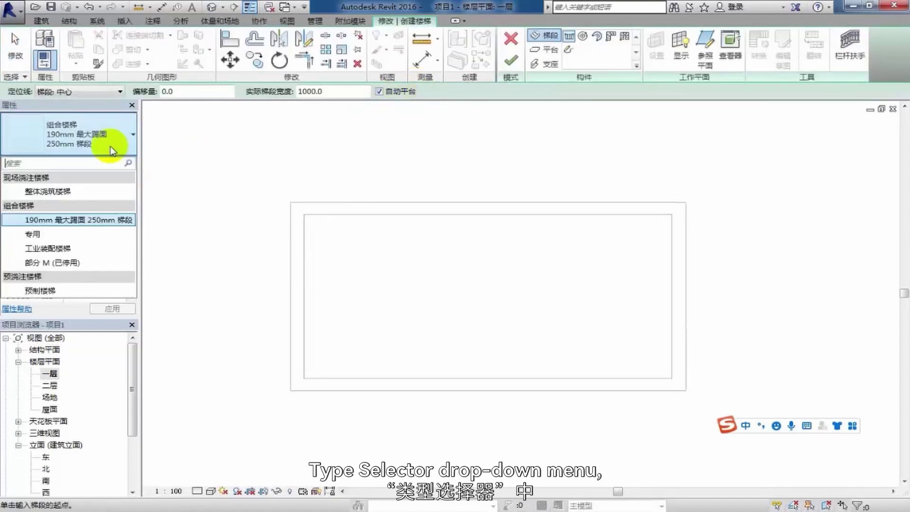
click(78, 192)
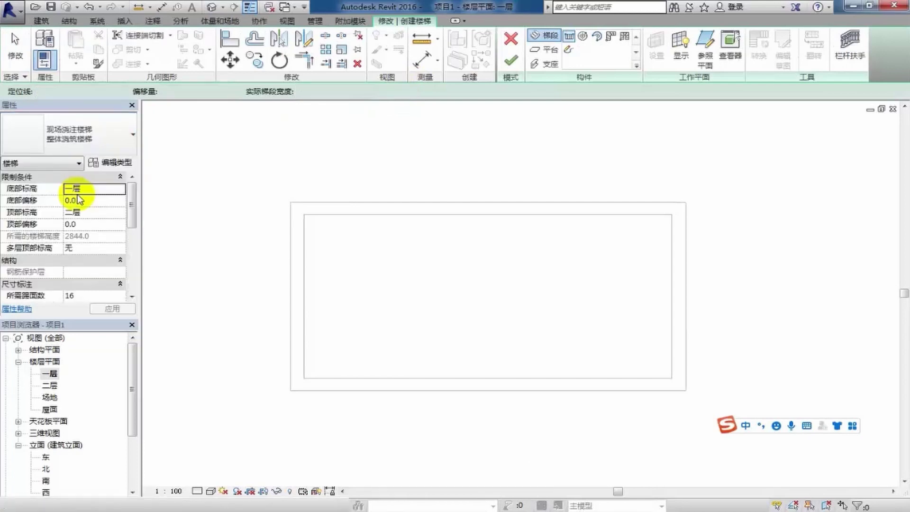
- Duplicate the stair type under the new name 楼梯
click(118, 166)
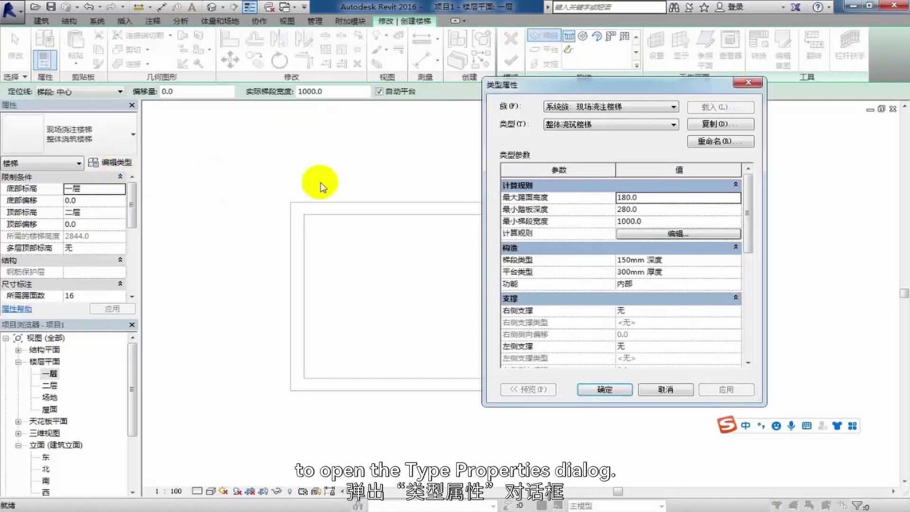
click(654, 198)
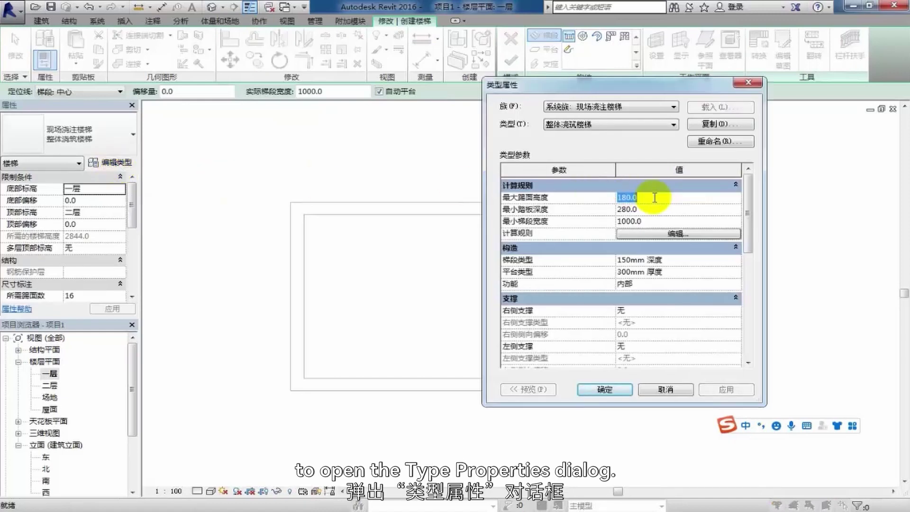
click(714, 125)
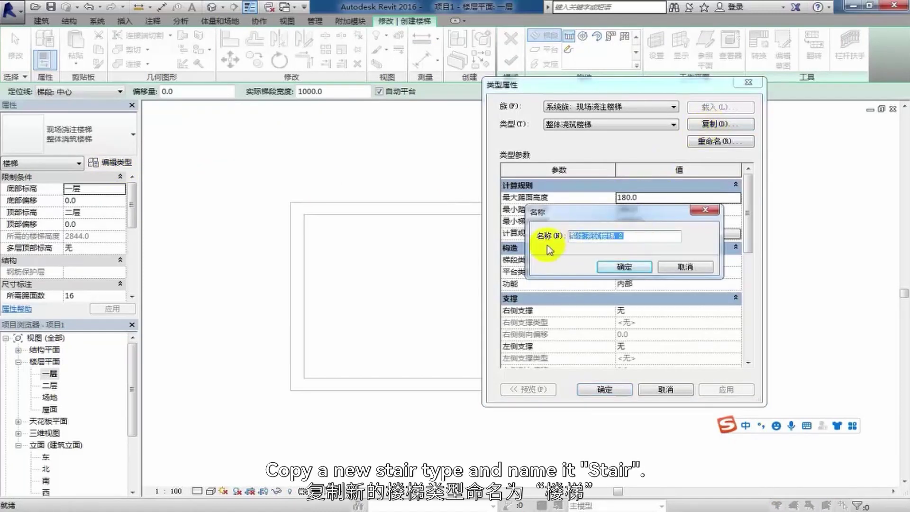
text(楼梯)
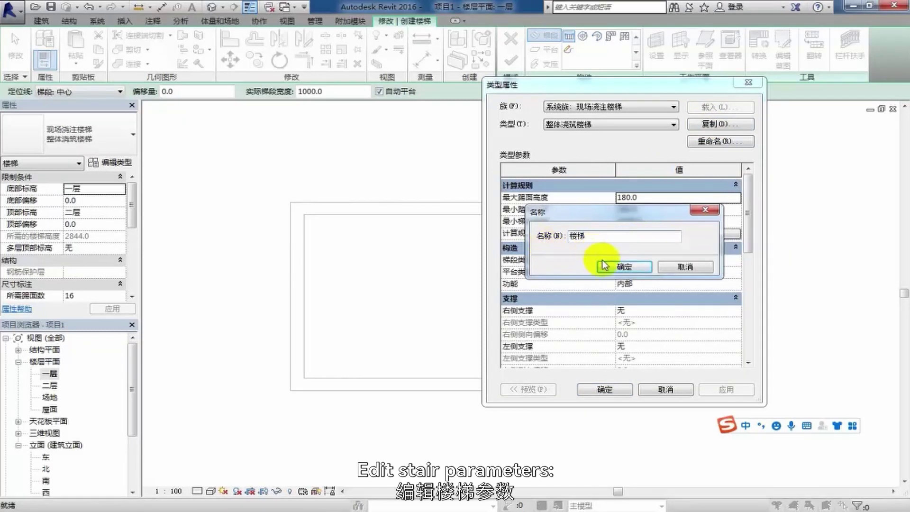
click(607, 268)
- Set max riser 158, min tread 260 and min run width 1270, then apply
click(664, 198)
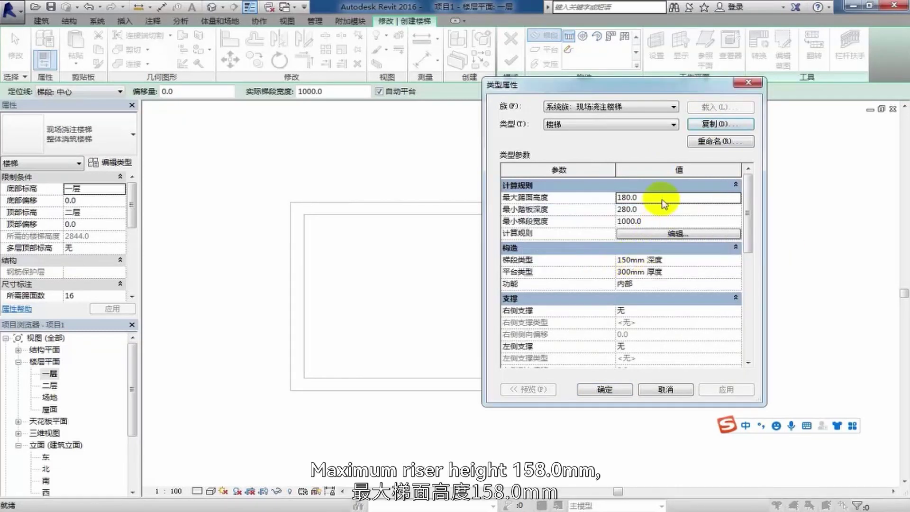
key(BackSpace)
key(ctrl+z)
text(158)
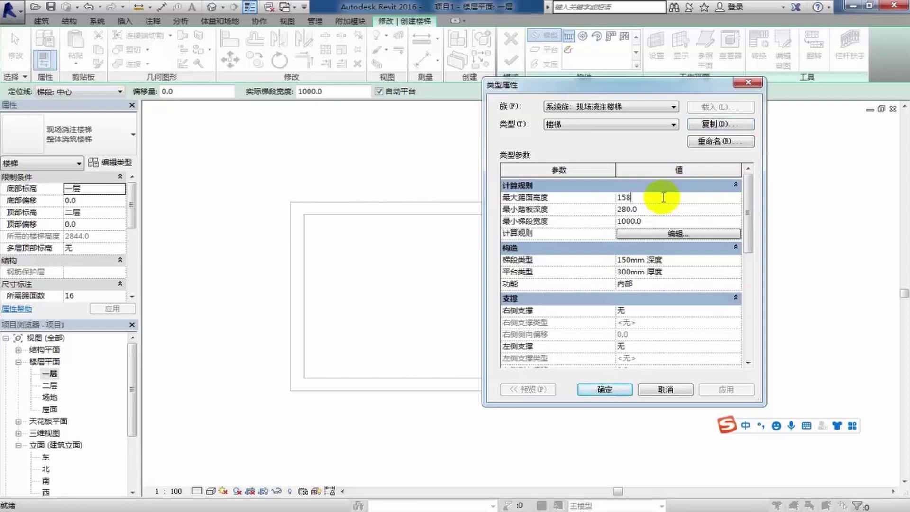
key(Return)
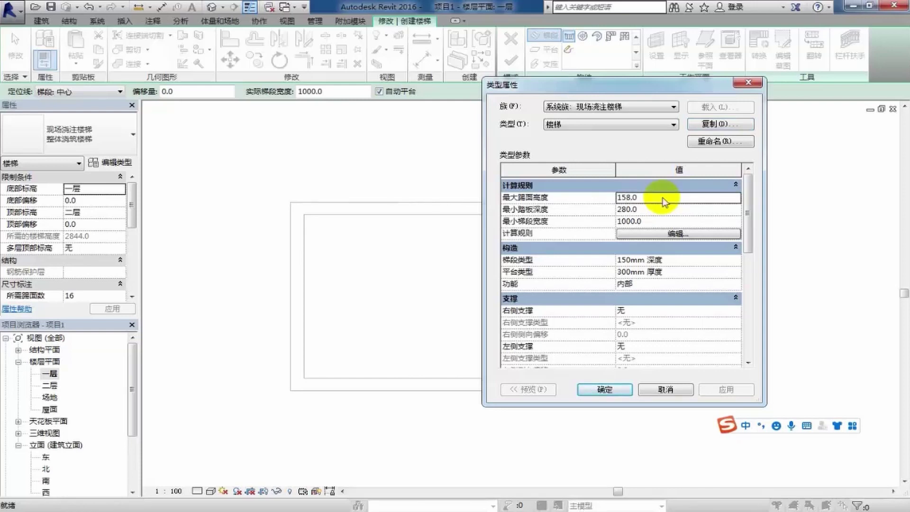
click(666, 207)
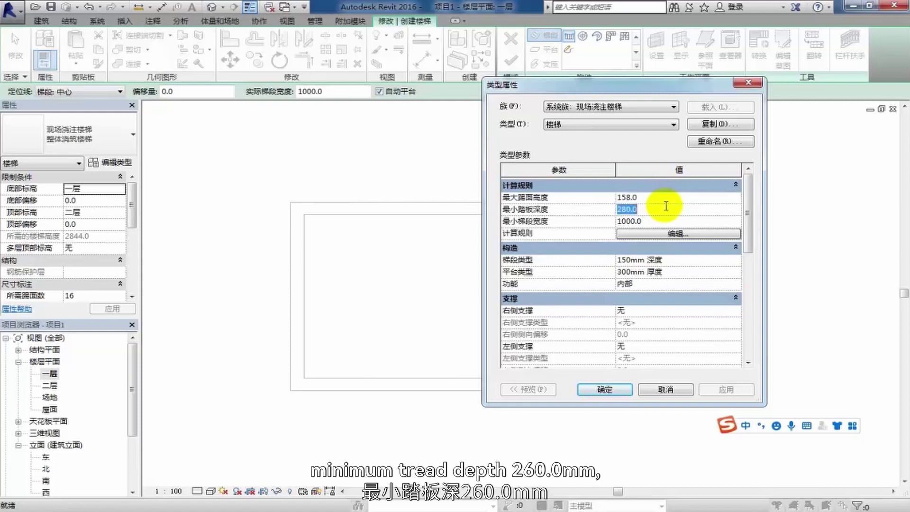
text(260)
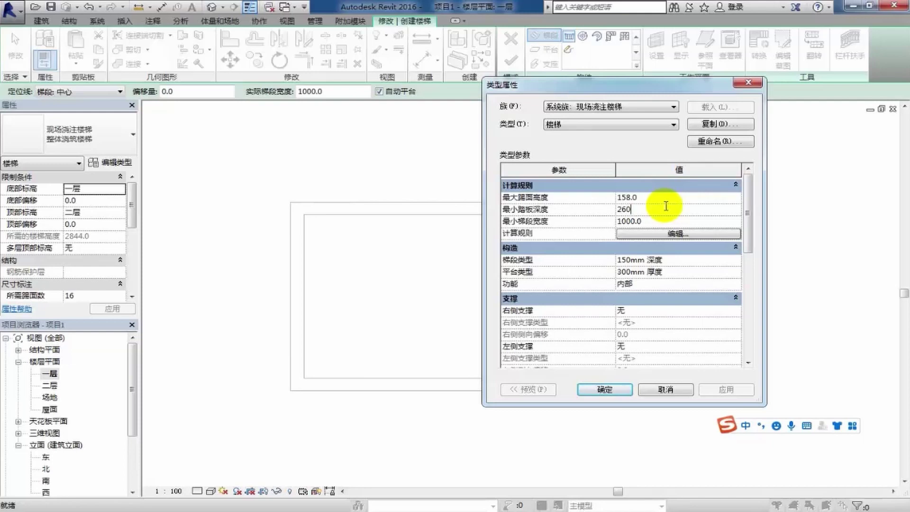
click(670, 219)
text(1270)
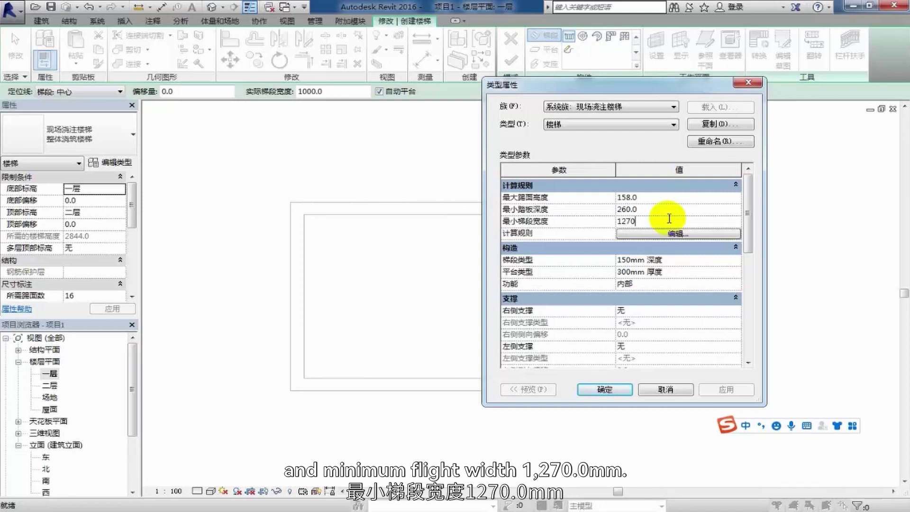
click(670, 221)
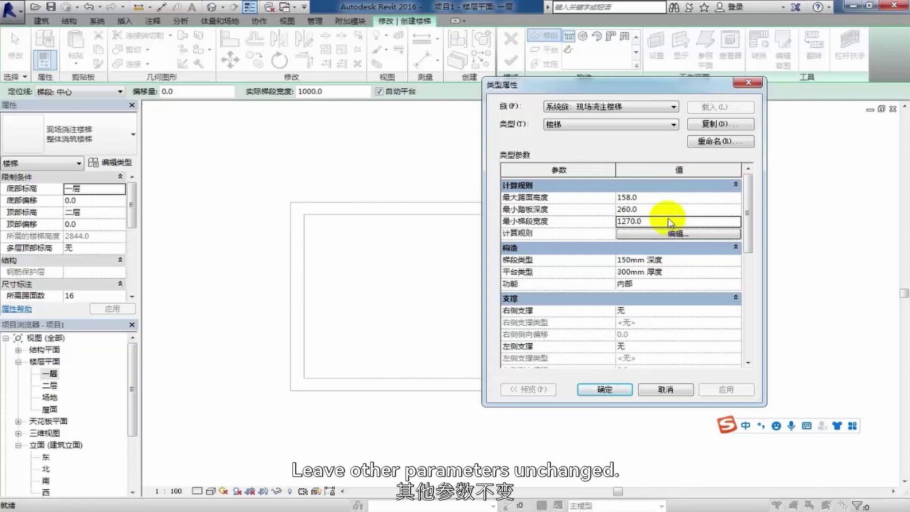
click(674, 271)
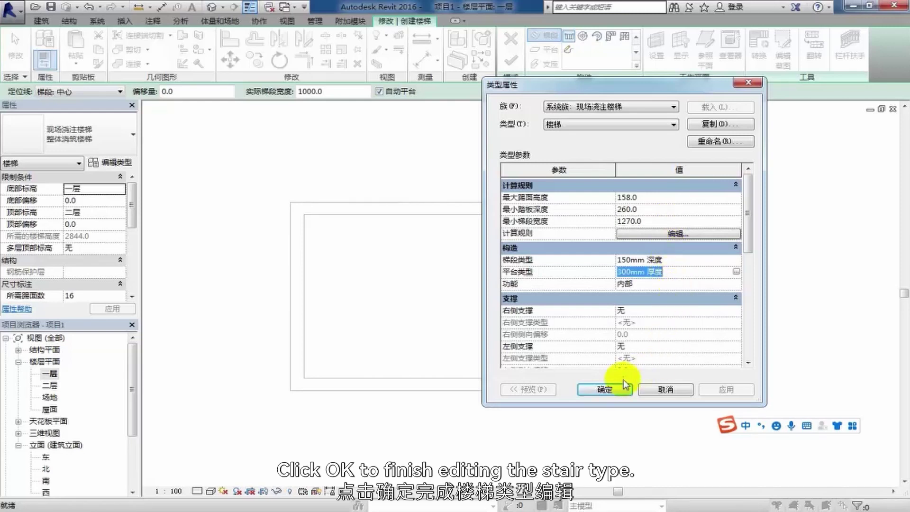
click(615, 389)
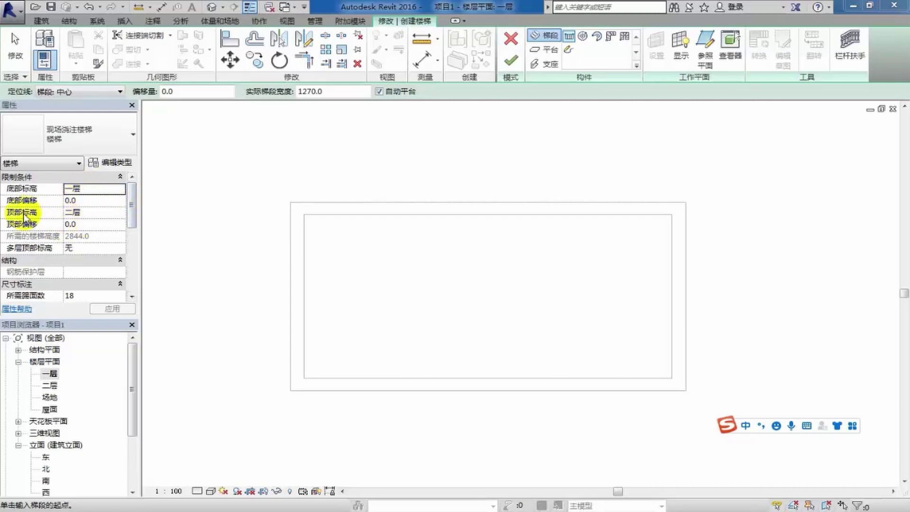
click(69, 295)
text(18)
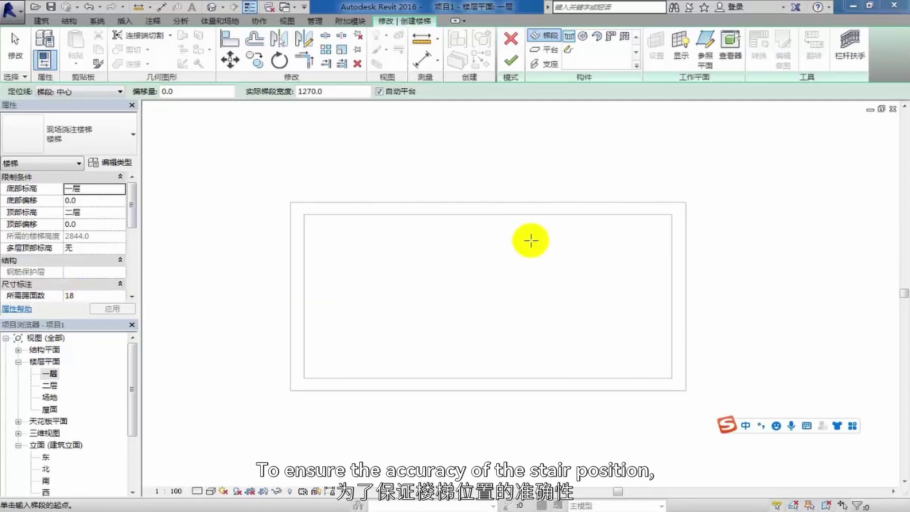
- Add reference planes offset 1270 in from the bottom and top walls
click(710, 58)
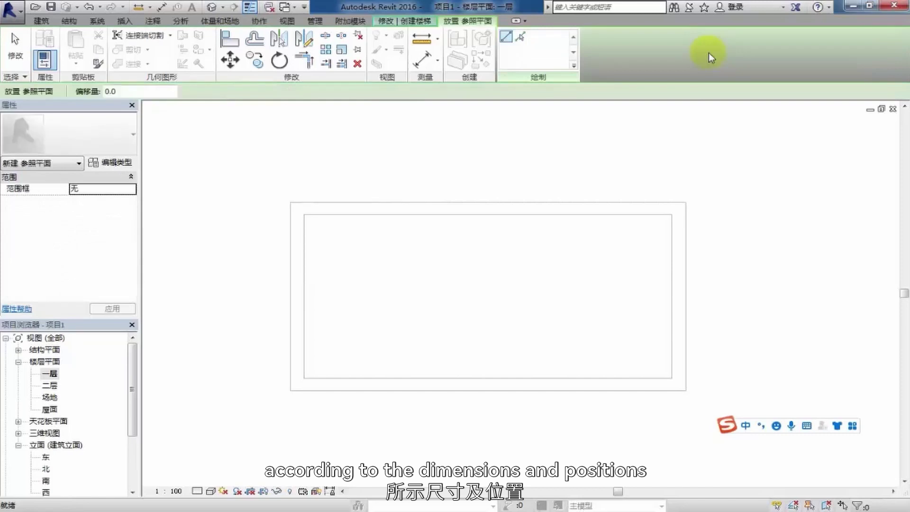
click(522, 37)
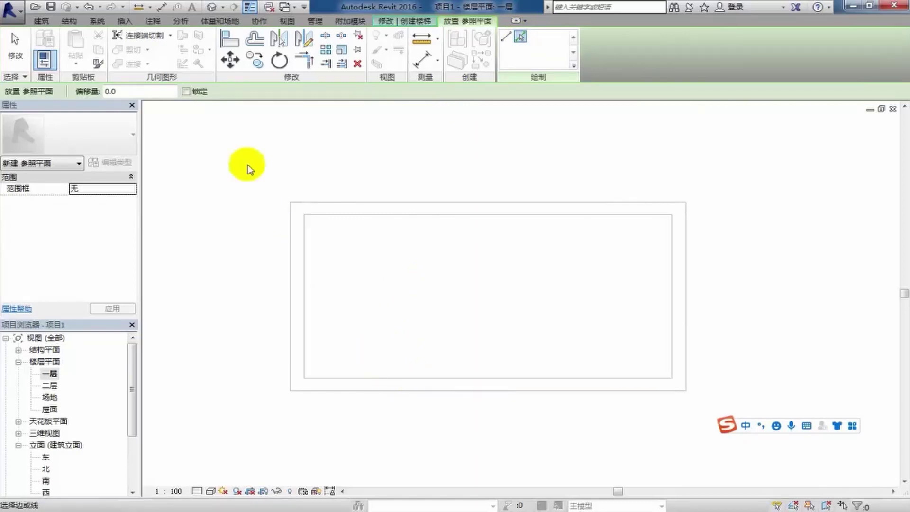
double_click(156, 92)
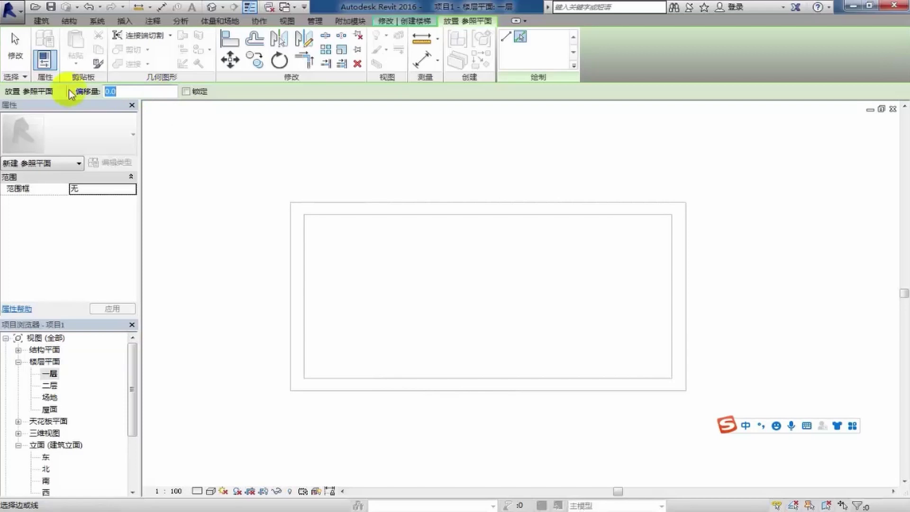
text(1270.0)
click(363, 381)
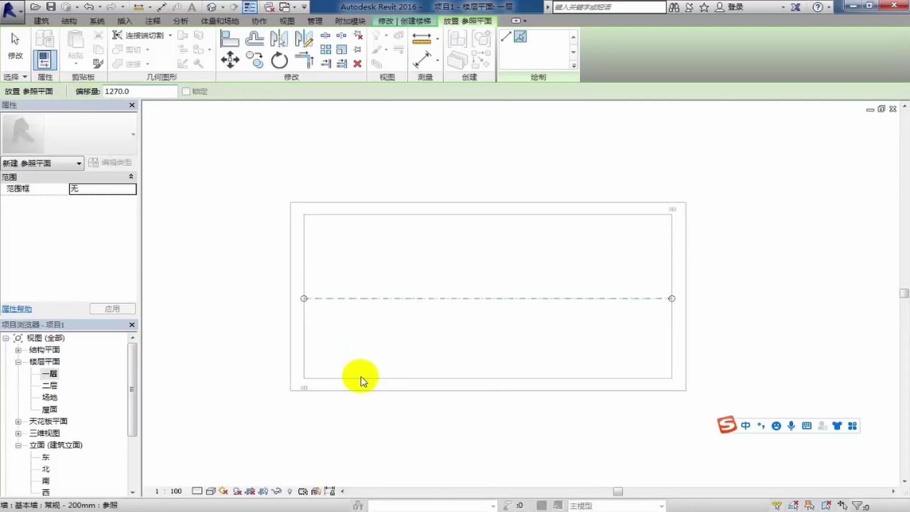
click(396, 215)
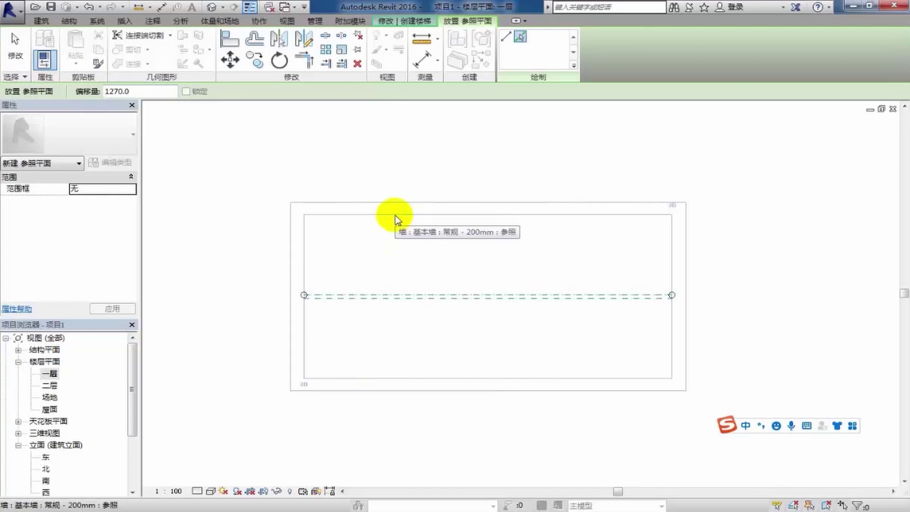
- Change the reference-plane offset to 1820
click(147, 95)
drag(146, 95, 83, 95)
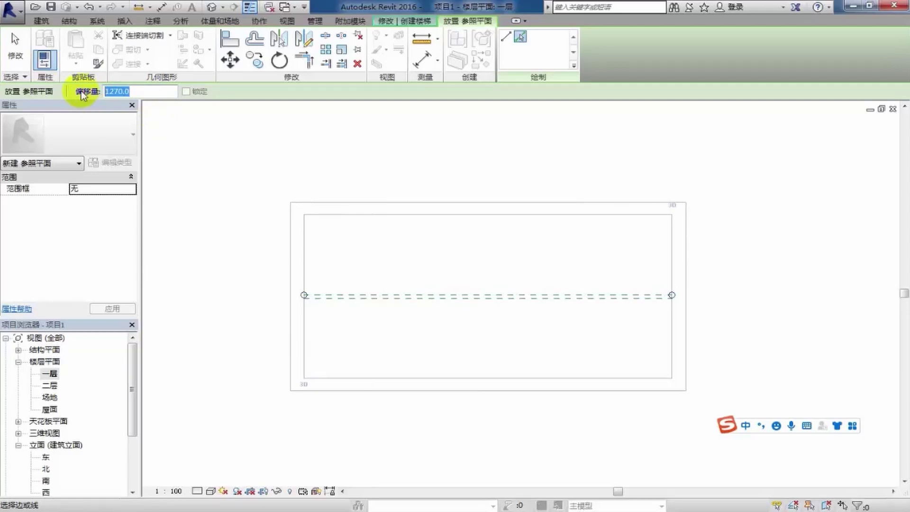
text(1820.0)
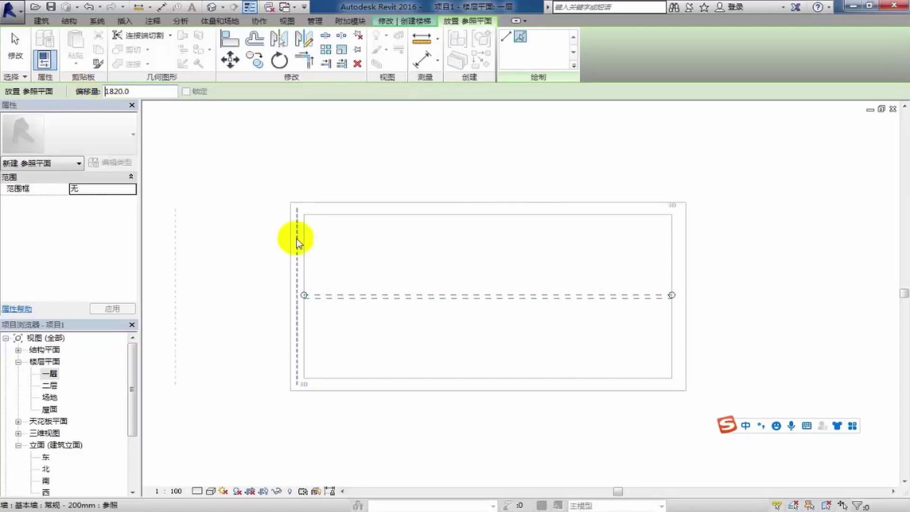
- Add vertical reference planes 1820 in from the left wall and 2080 right of that
click(306, 263)
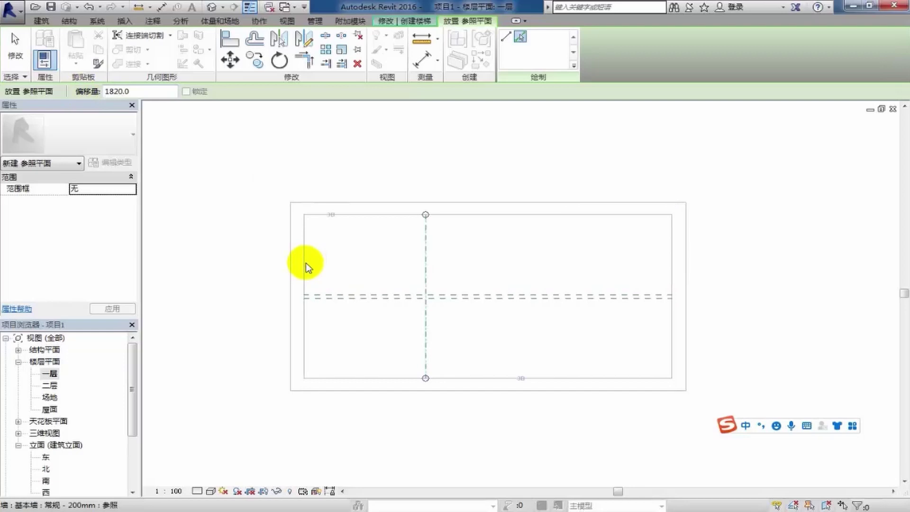
click(87, 92)
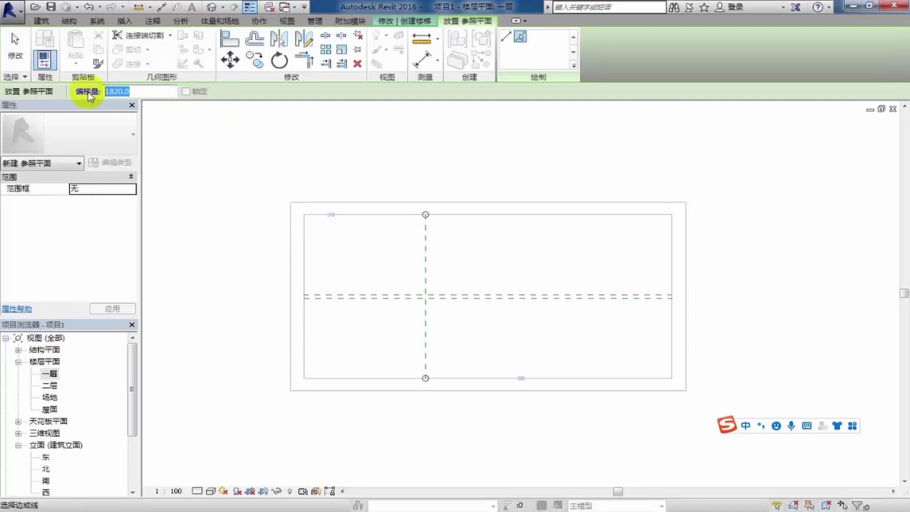
text(2080)
key(Return)
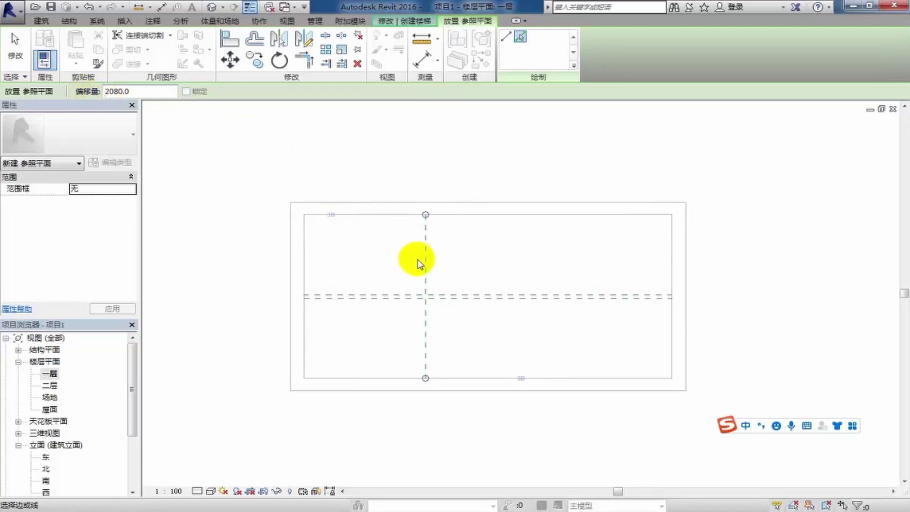
click(428, 266)
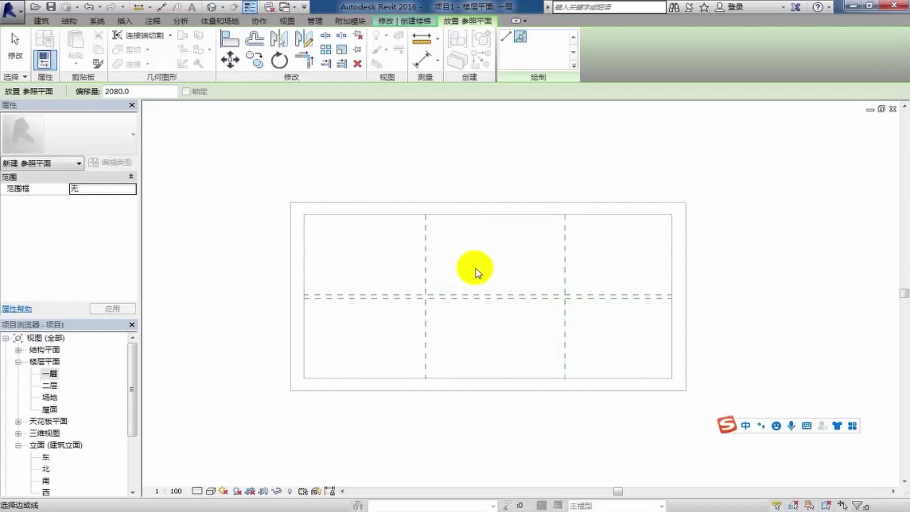
scroll(476, 269, up, 3)
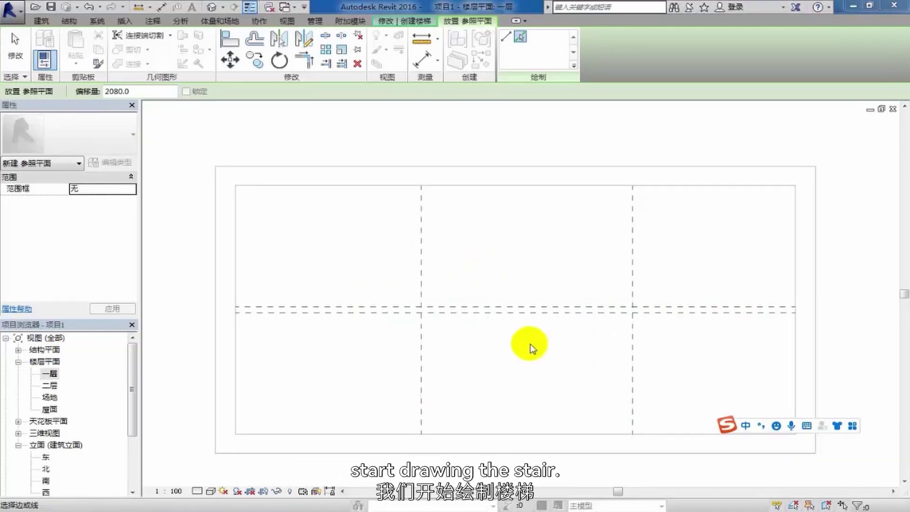
- Draw two straight 9-riser runs between the planes, the lower starting 635 in, joined by a landing
key(Escape)
key(Escape)
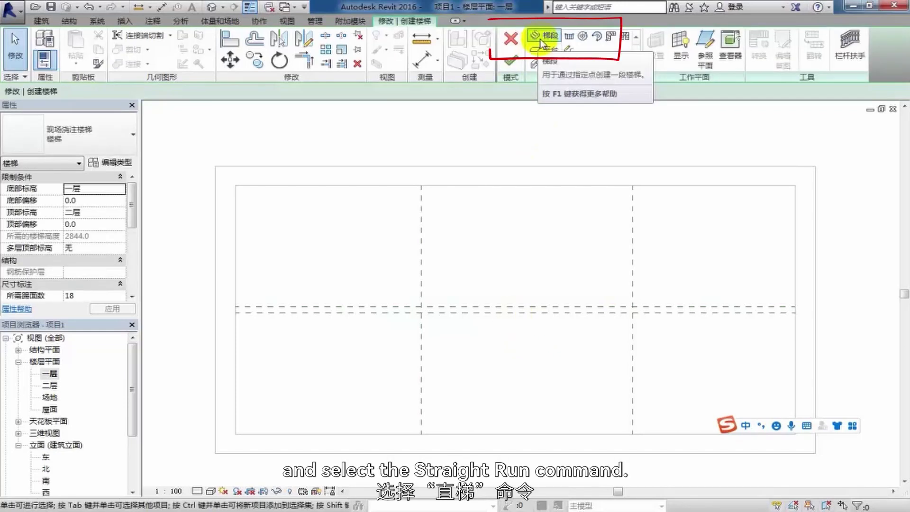
click(540, 39)
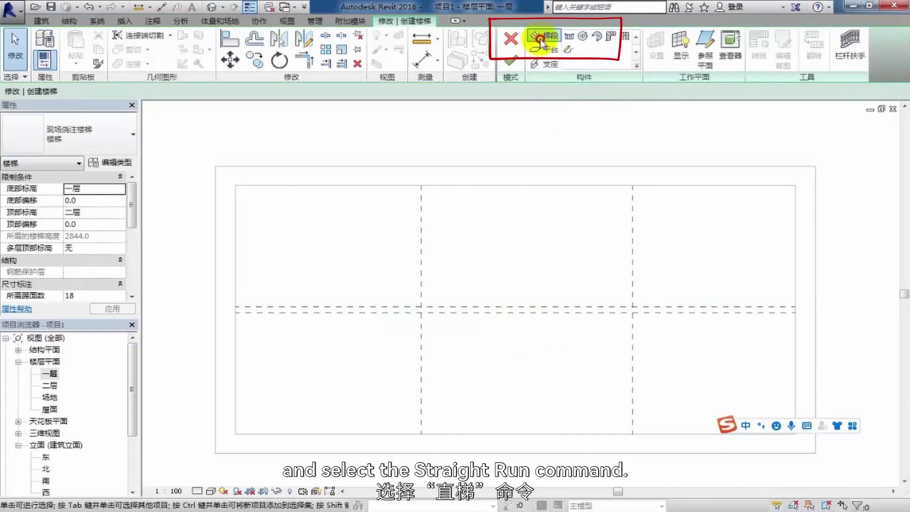
click(571, 39)
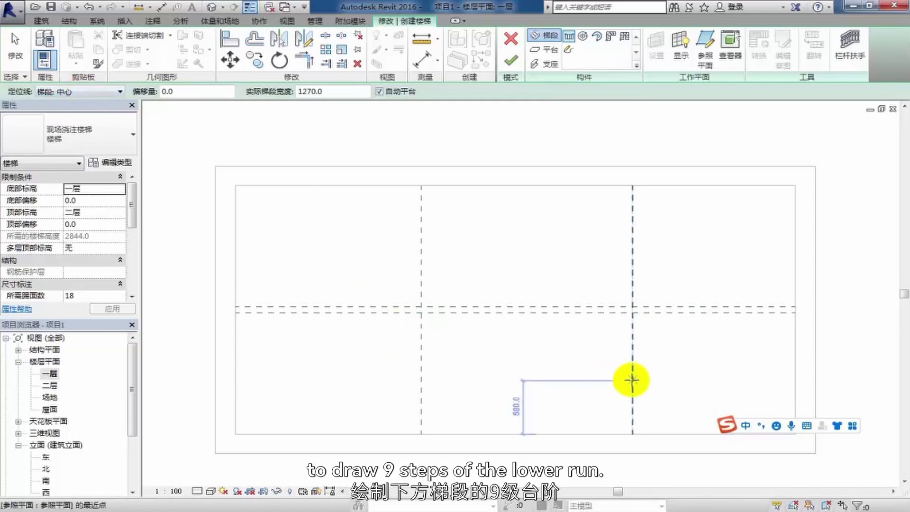
text(63)
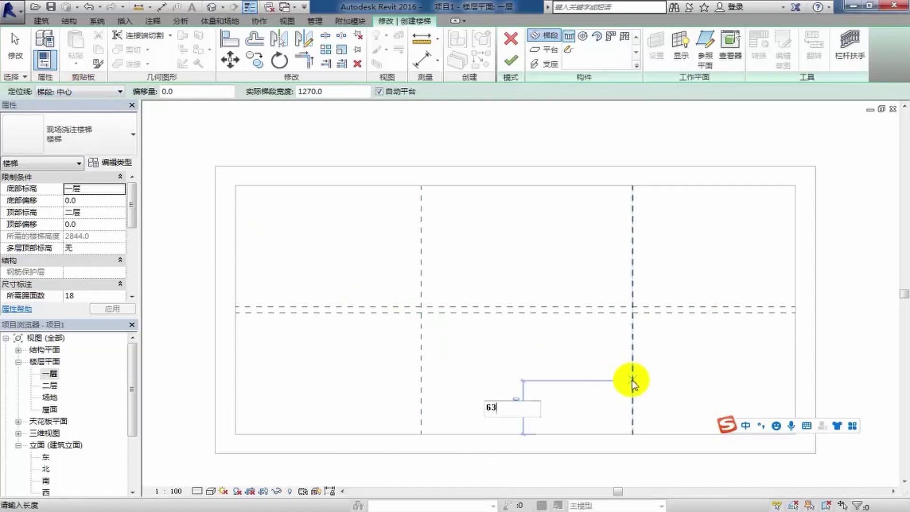
text(5)
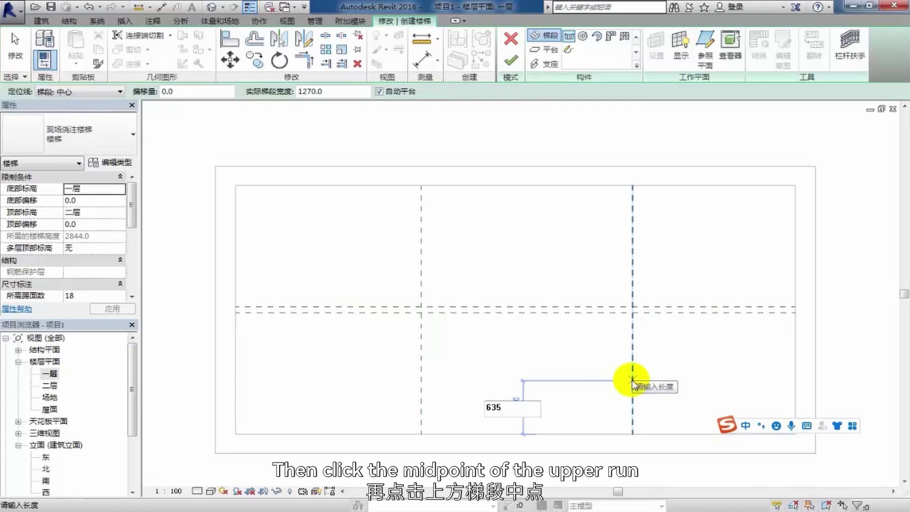
key(Return)
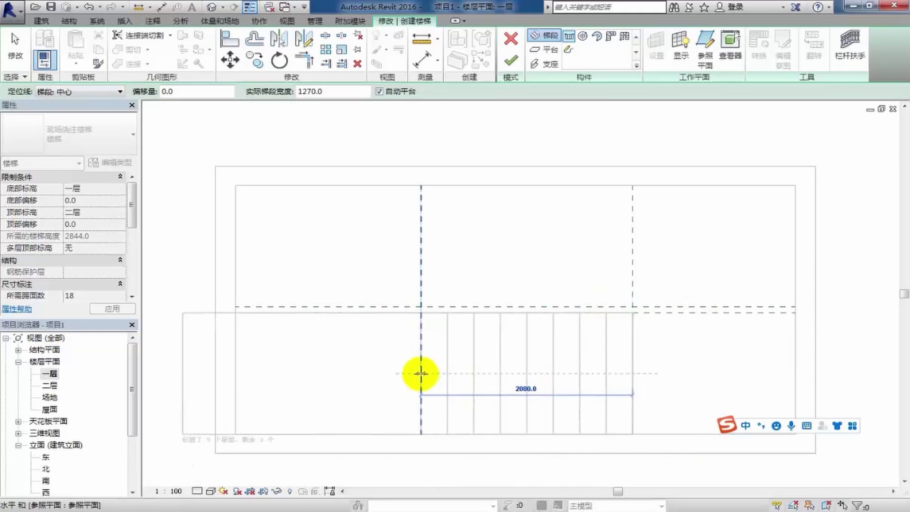
click(421, 373)
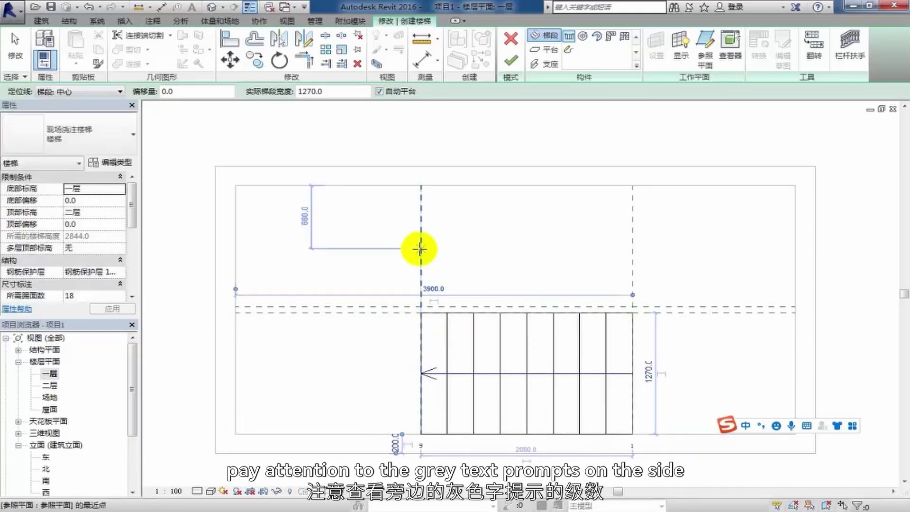
text(635)
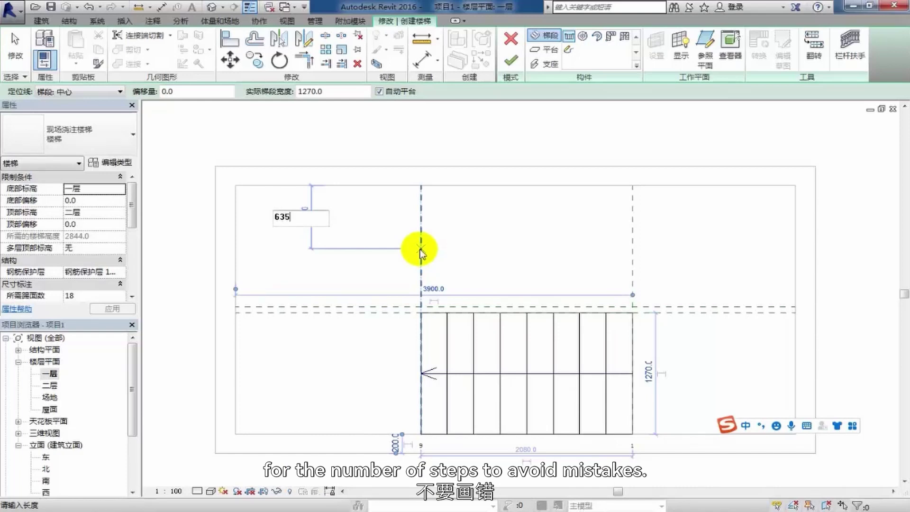
key(Return)
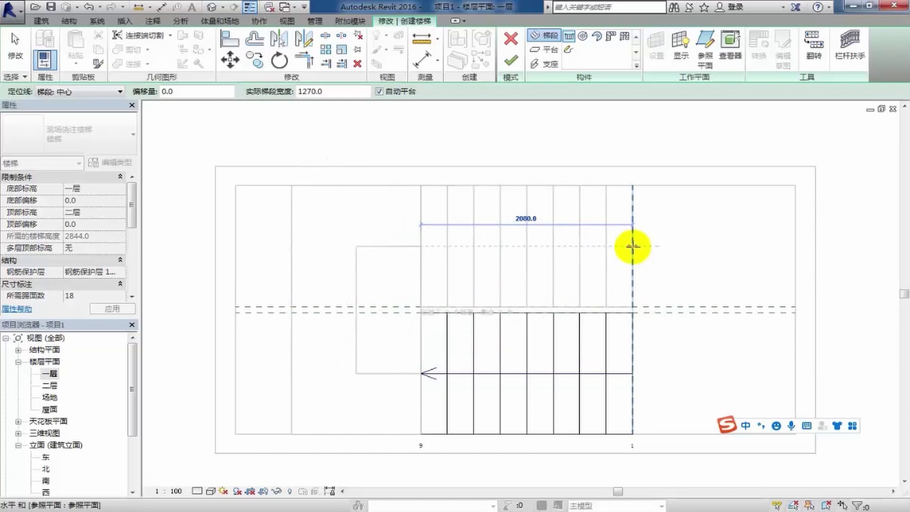
click(633, 247)
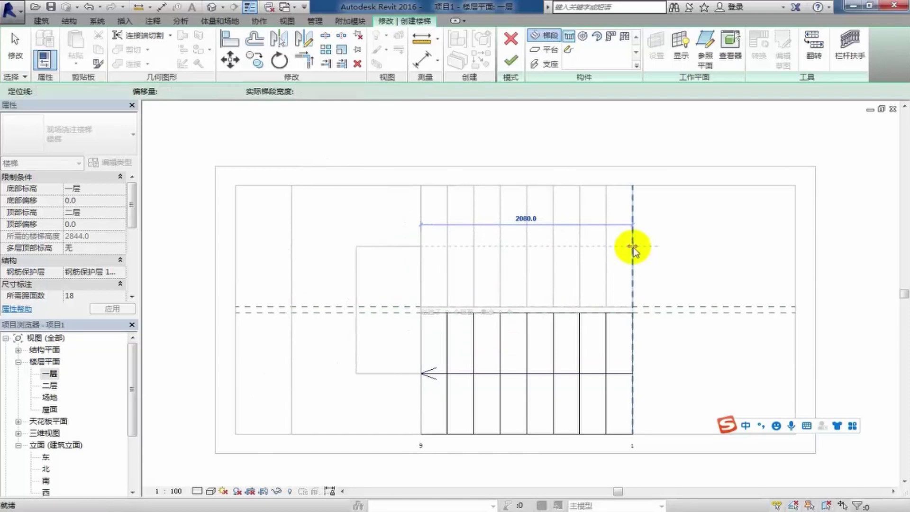
key(Escape)
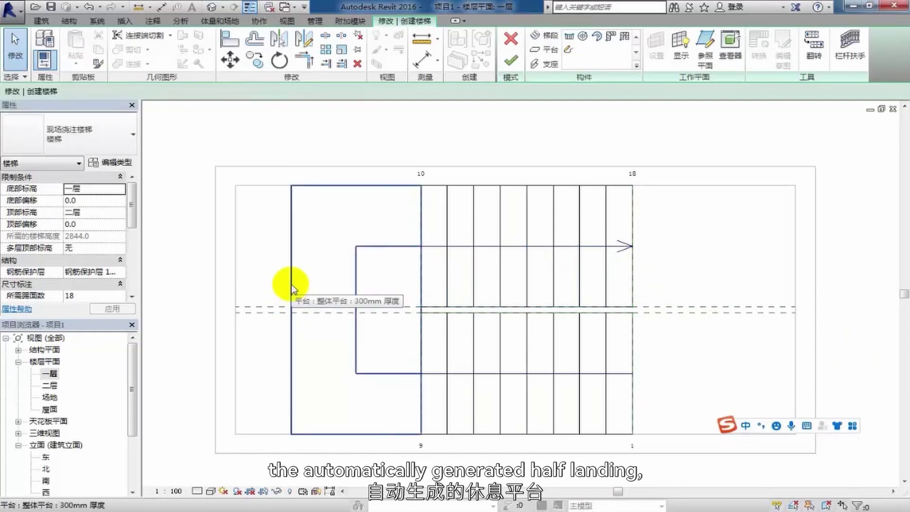
- Stretch the half landing's left edge out to the stairwell's left wall
click(288, 308)
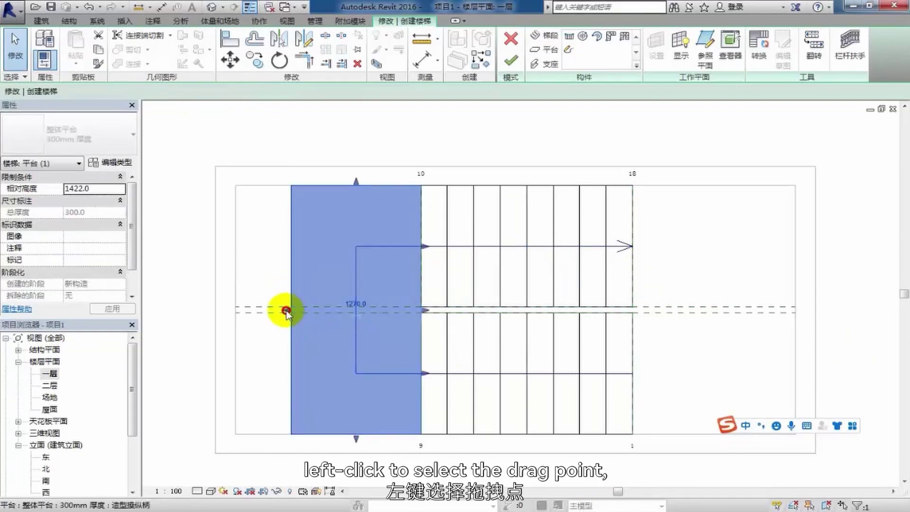
drag(288, 308, 235, 312)
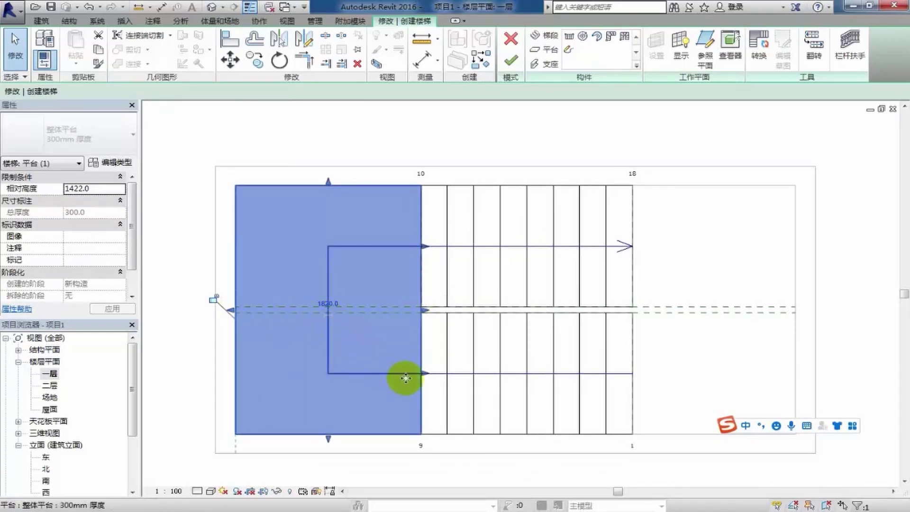
click(655, 381)
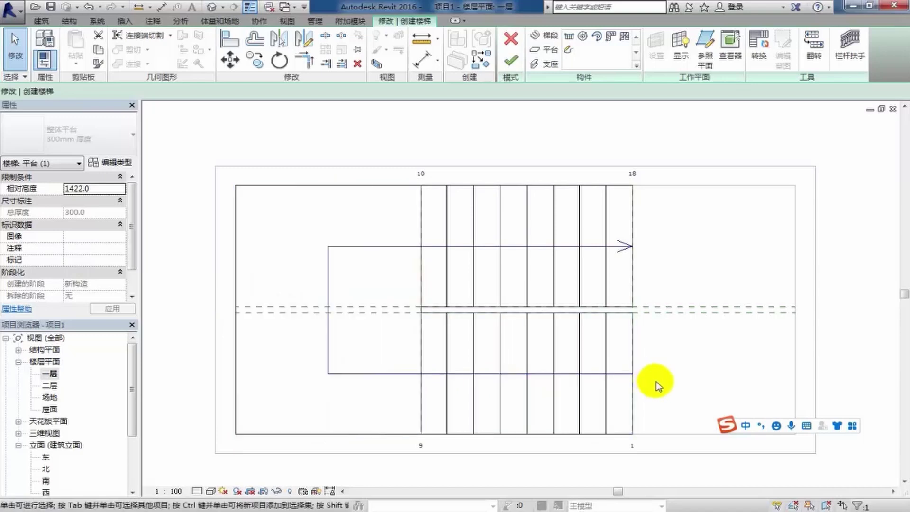
scroll(656, 381, down, 2)
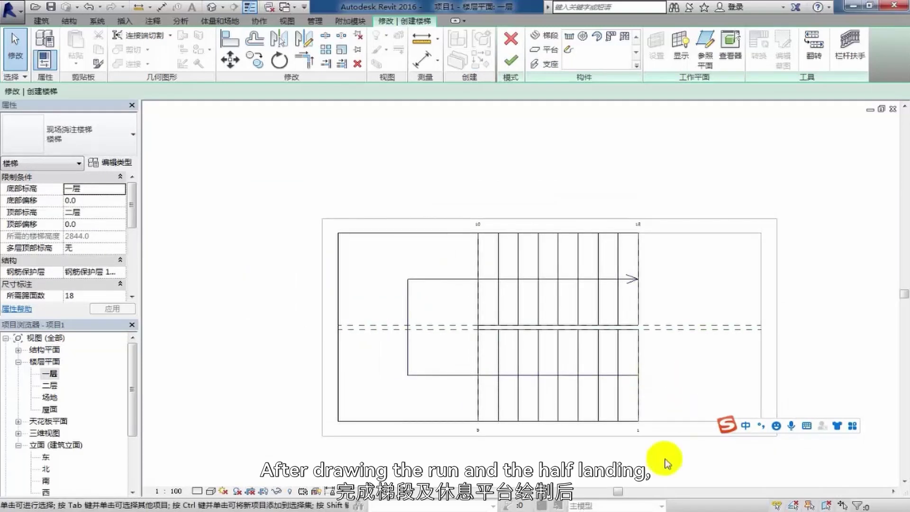
- Set the stair railing to the 1100mm type, positioned on the treads
click(845, 50)
click(410, 233)
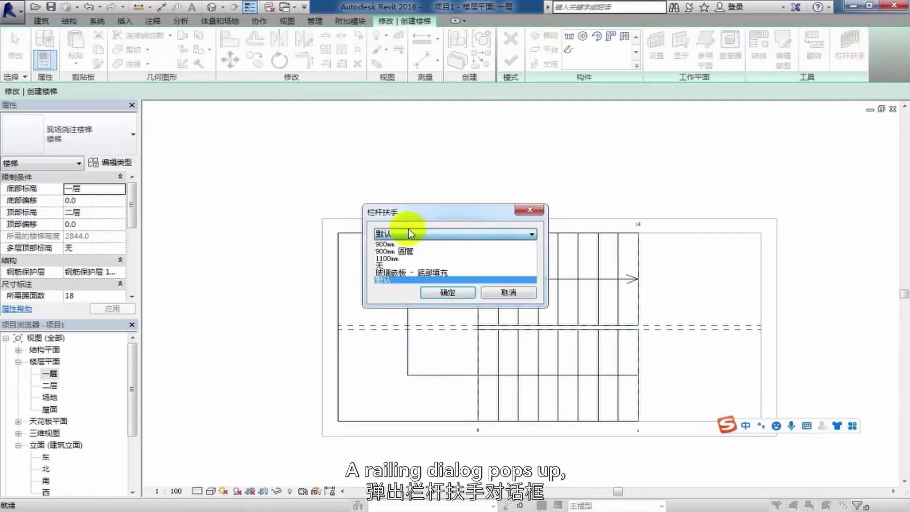
click(395, 259)
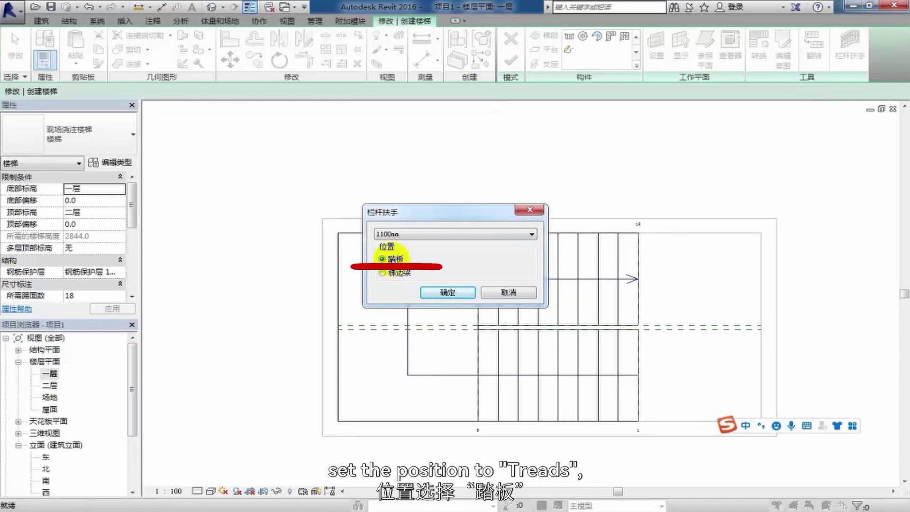
click(439, 293)
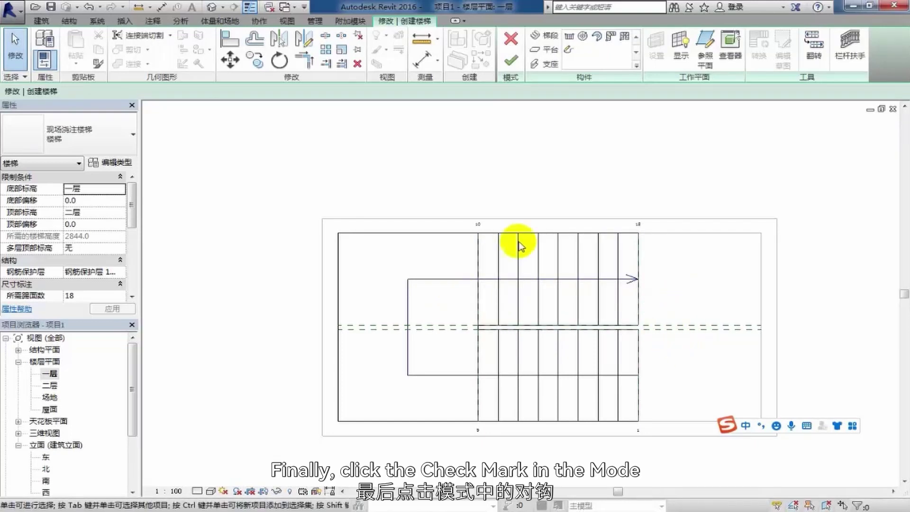
- Finish the stair and delete the railing running along the stairwell wall
click(505, 63)
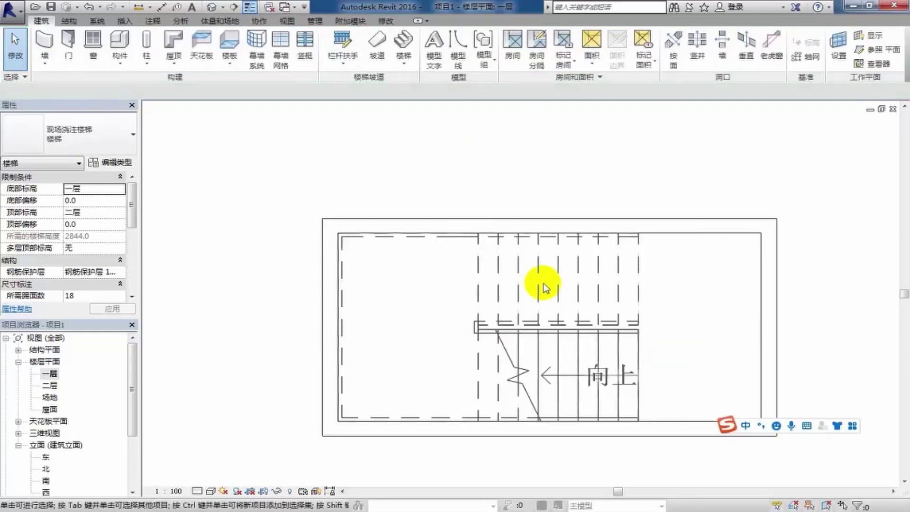
scroll(543, 287, up, 1)
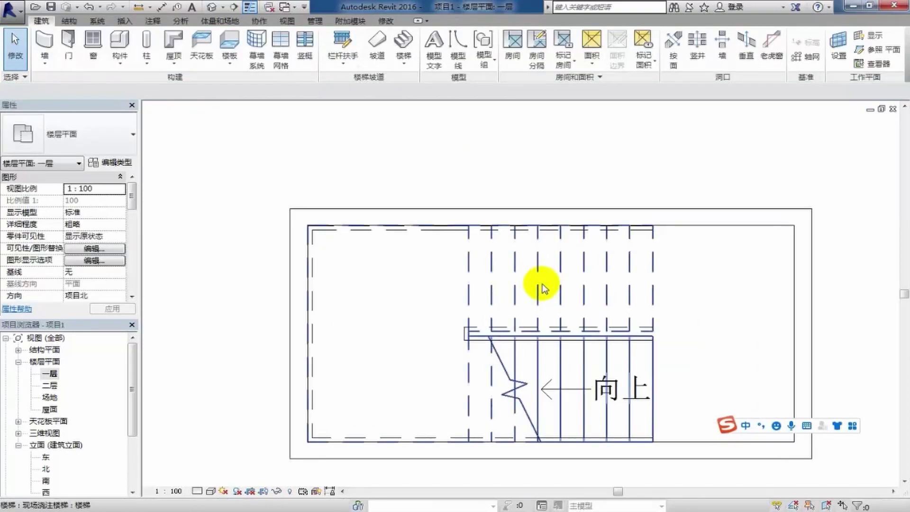
click(417, 231)
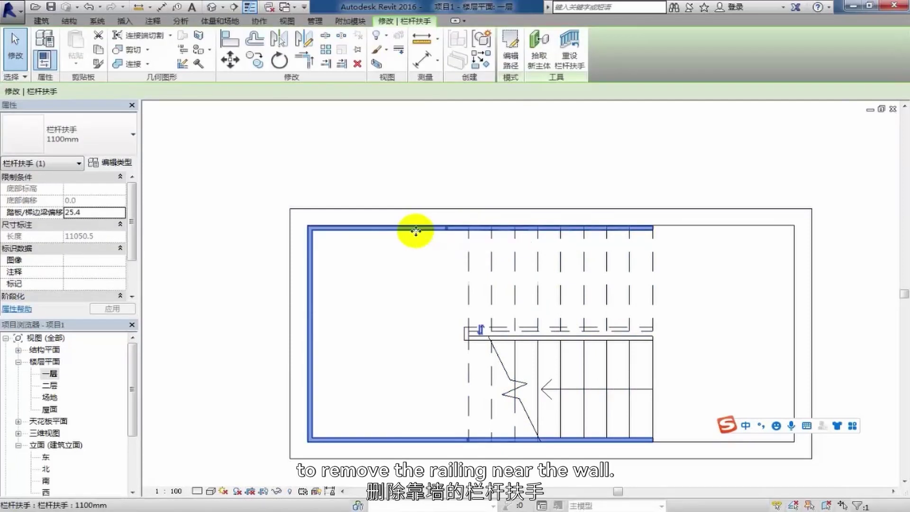
key(Delete)
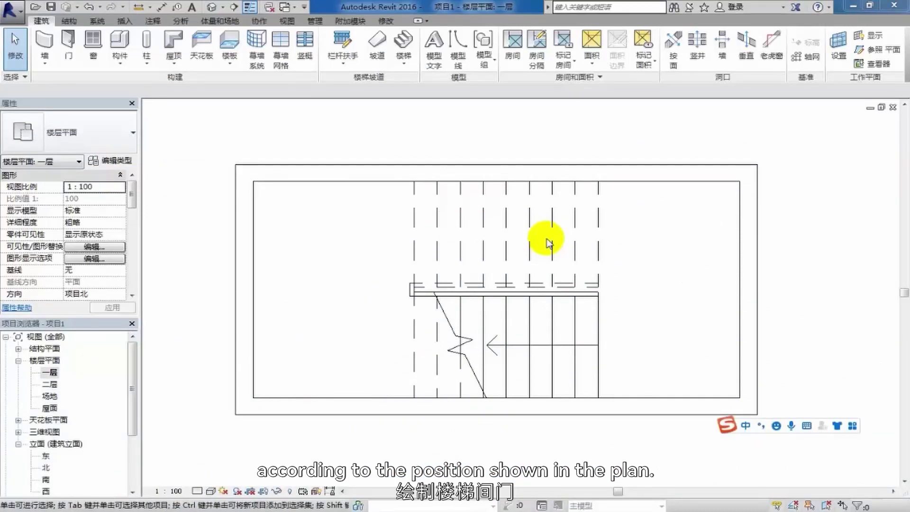
- Duplicate the door type as a new type named 楼梯门
click(70, 50)
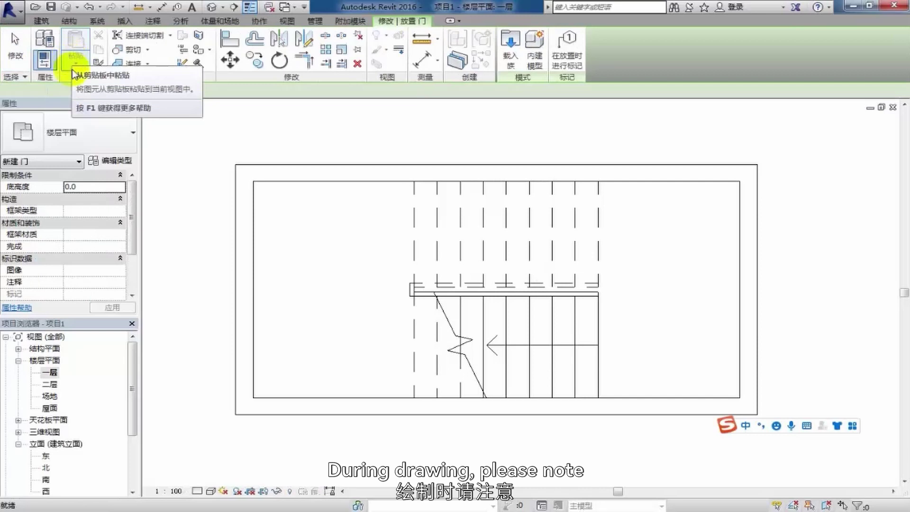
click(120, 164)
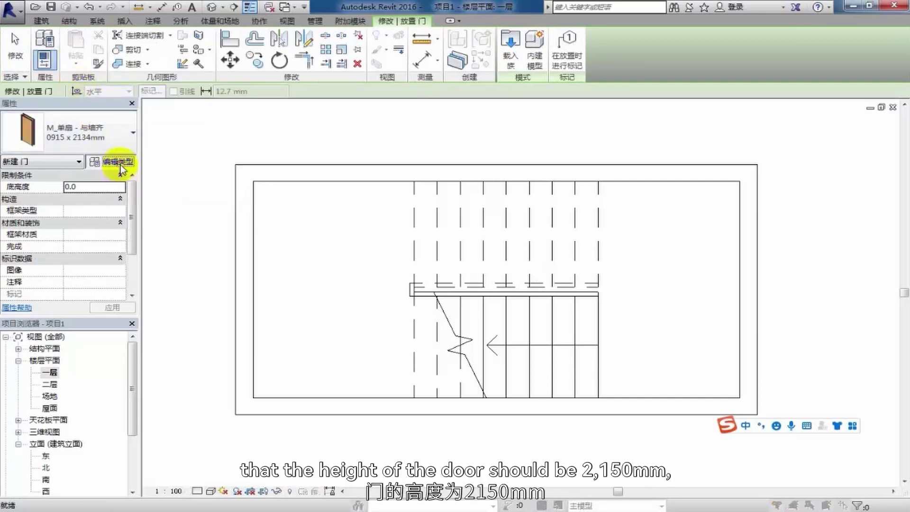
click(711, 126)
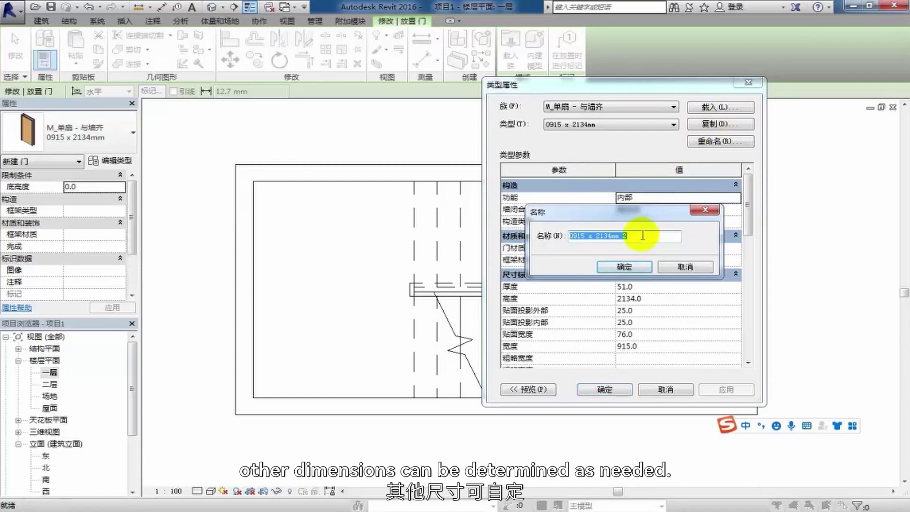
text(louti)
key(space)
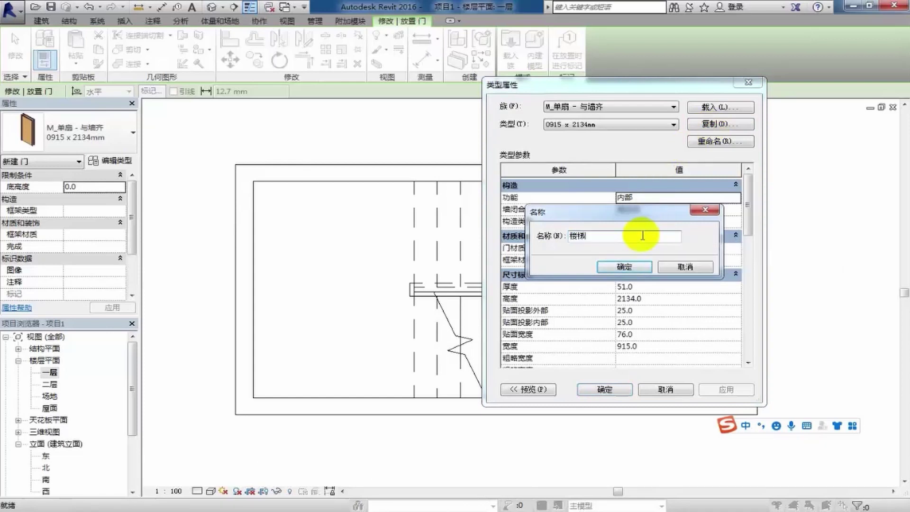
text(men)
key(space)
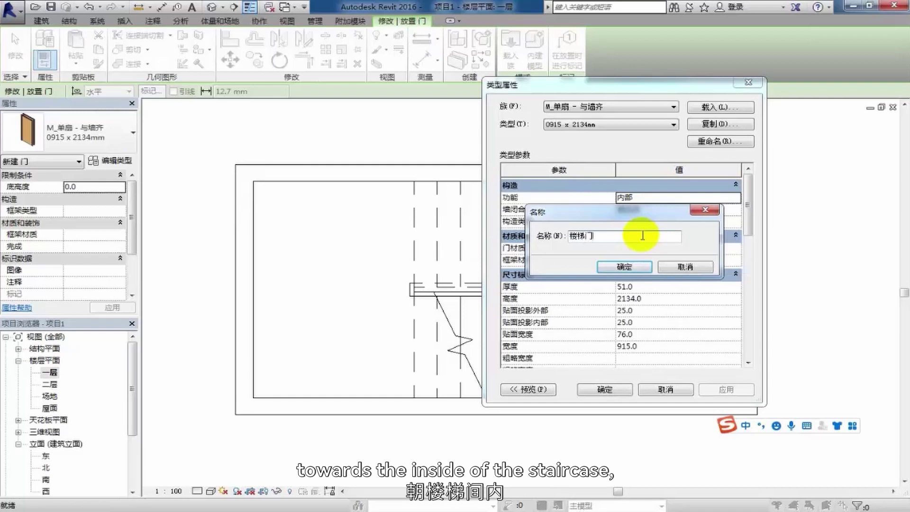
click(632, 272)
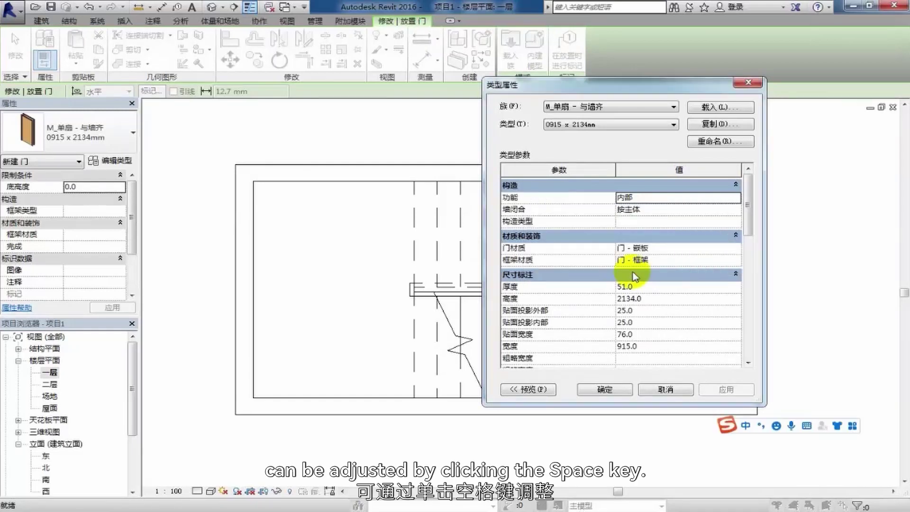
- Set the 楼梯门 door type's Height to 2150
click(651, 301)
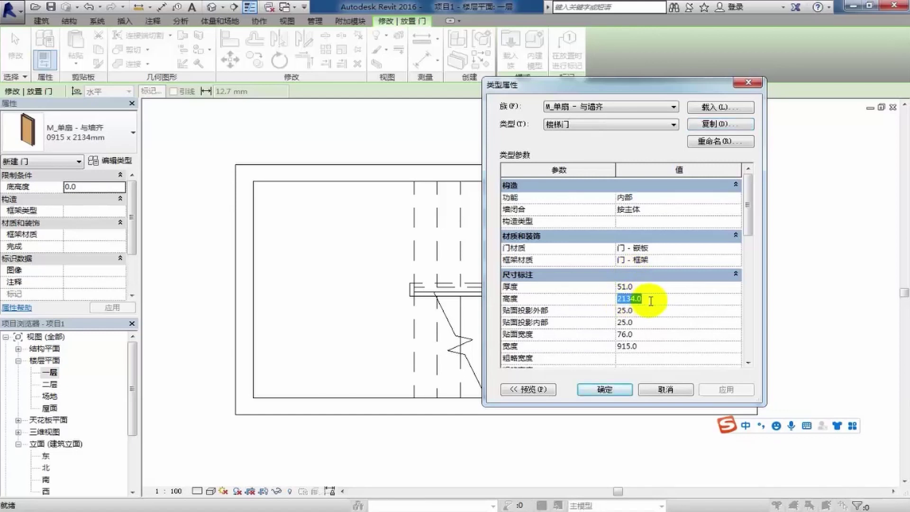
text(21)
key(Return)
click(610, 391)
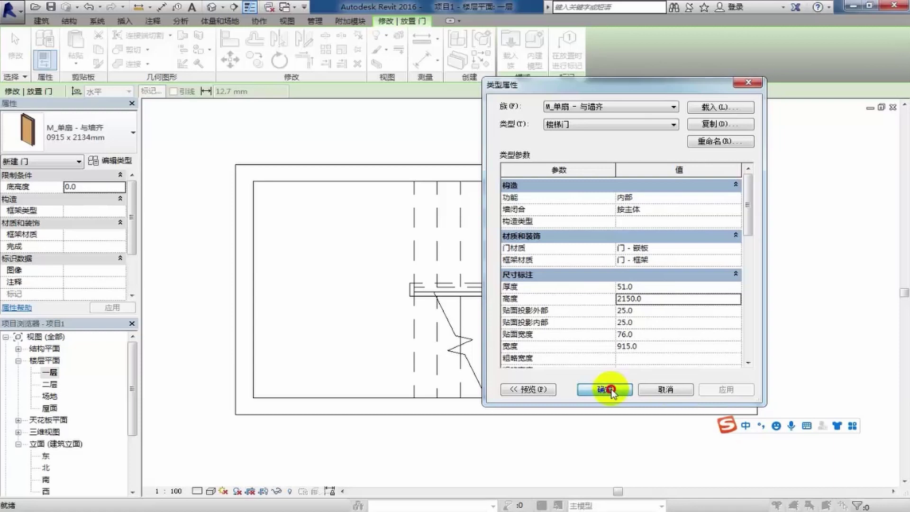
- Place a 楼梯门 door in the stairwell's right wall, flipped to swing into the stairwell
click(610, 390)
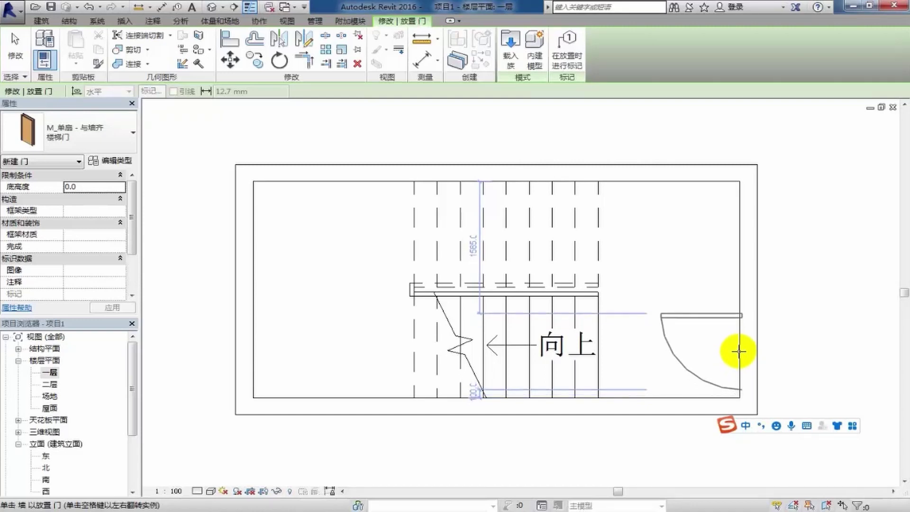
key(space)
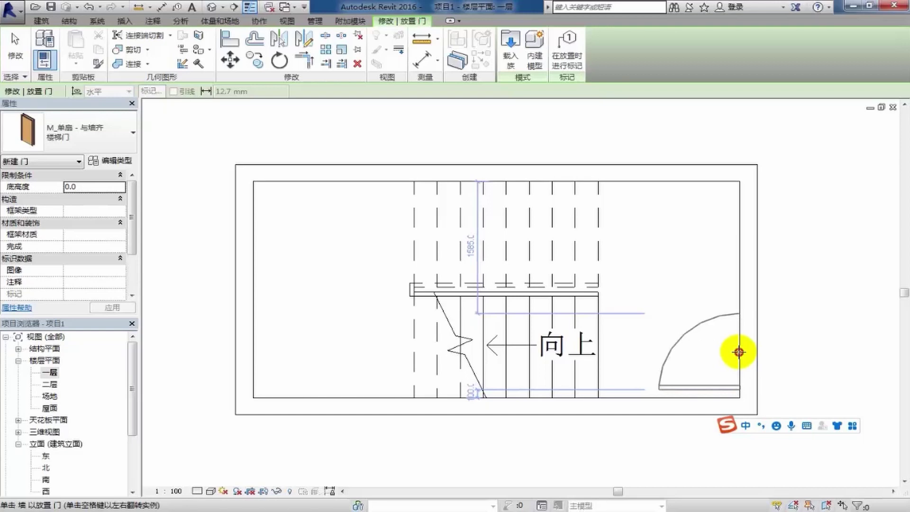
click(739, 352)
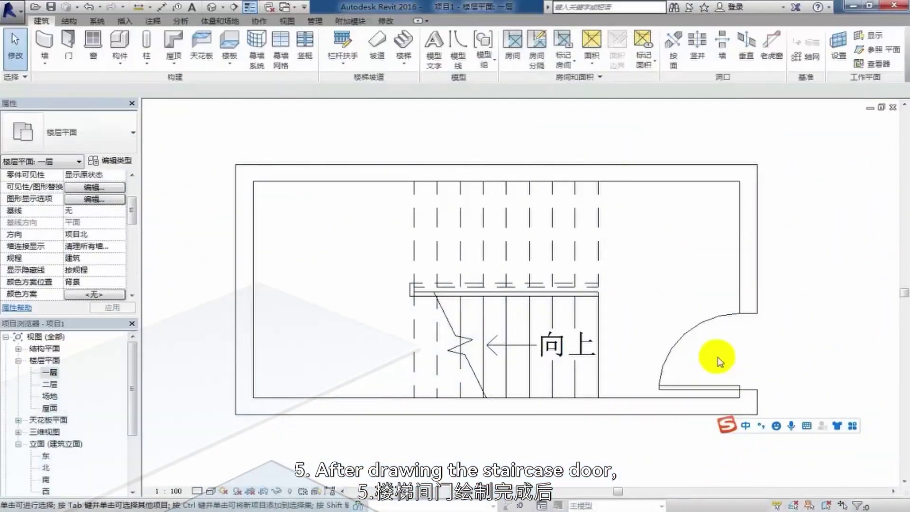
- In the default 3D view, enable the section box and pull its front face in to expose the stair
click(212, 8)
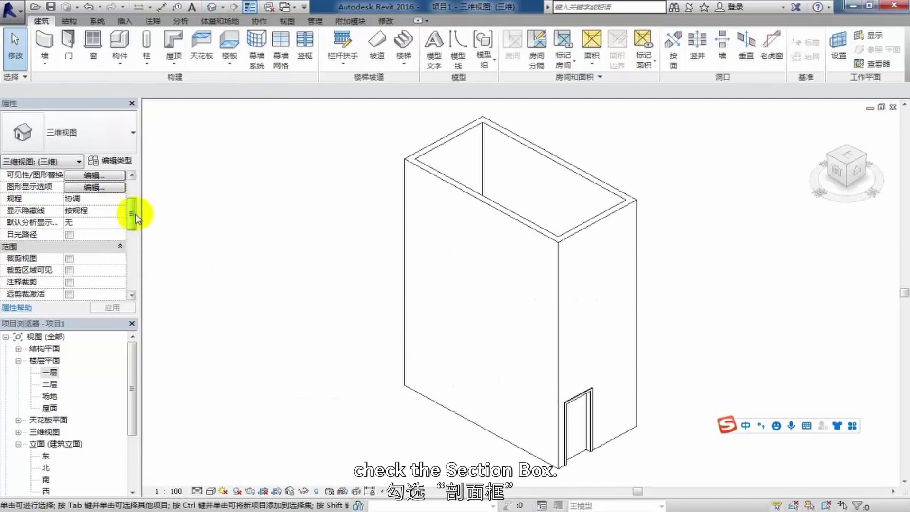
scroll(131, 220, down, 3)
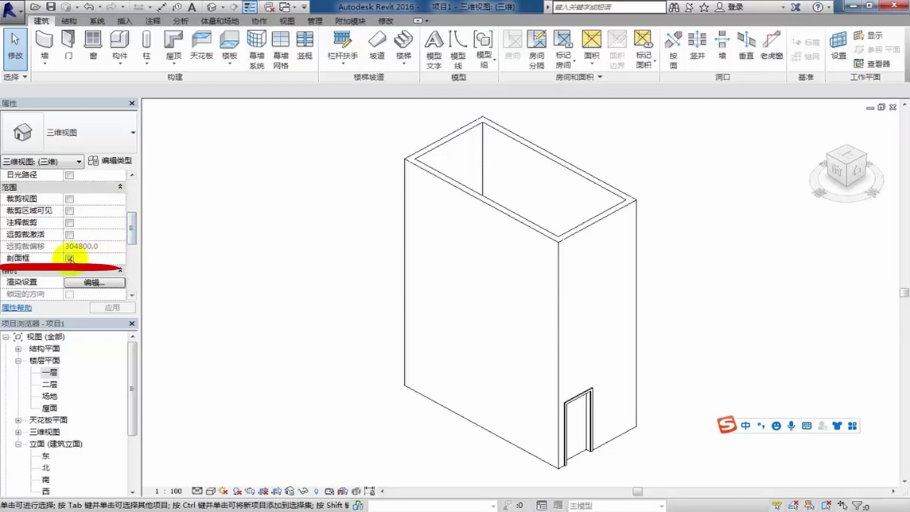
click(70, 259)
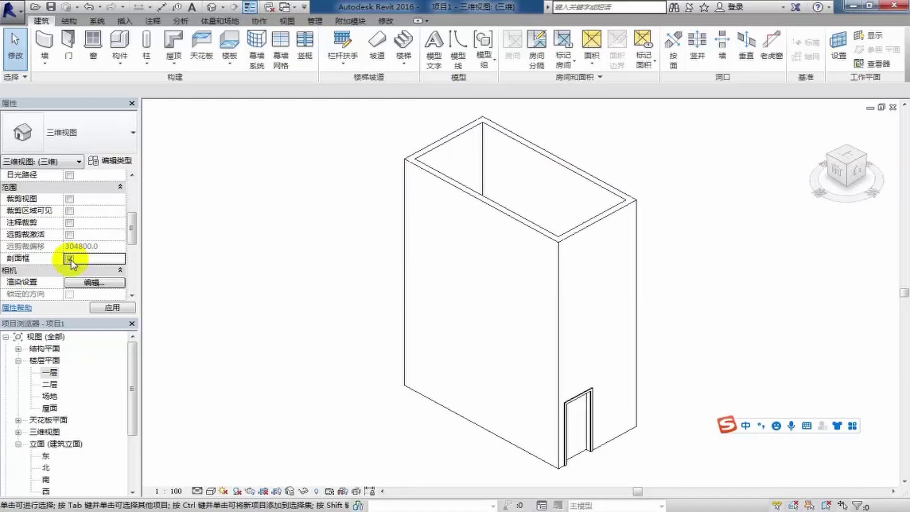
click(563, 243)
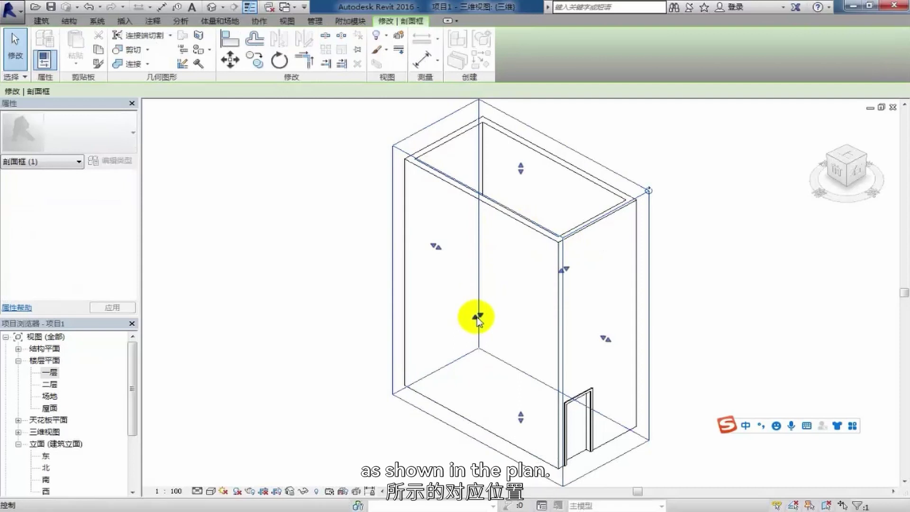
drag(477, 317, 503, 310)
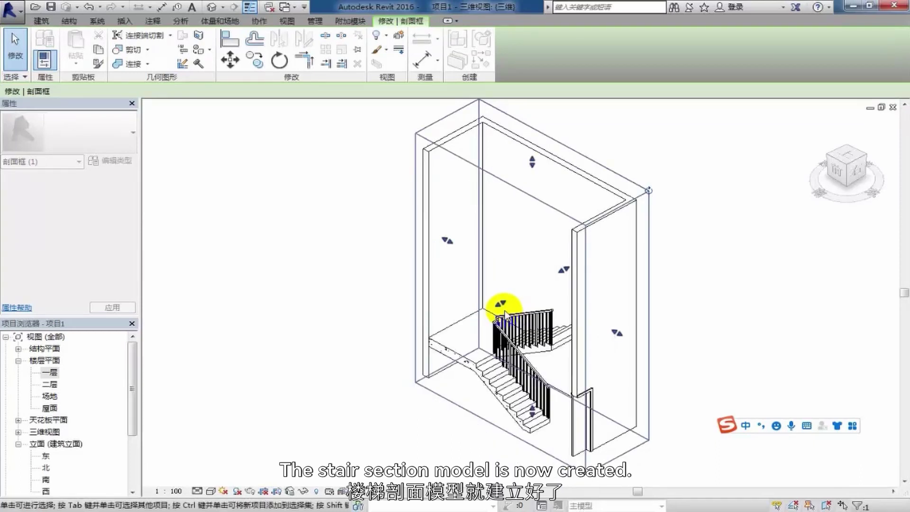
- Save the project to the Desktop as 双跑楼梯
click(705, 339)
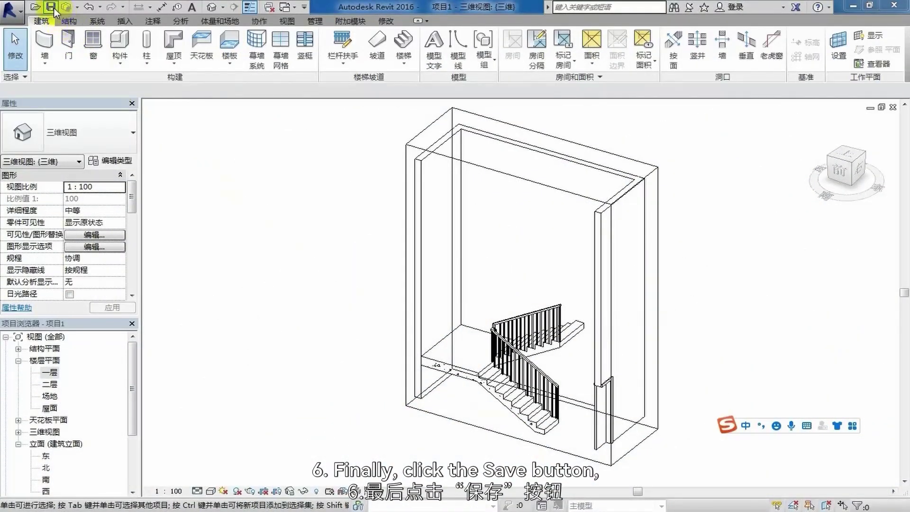
click(51, 7)
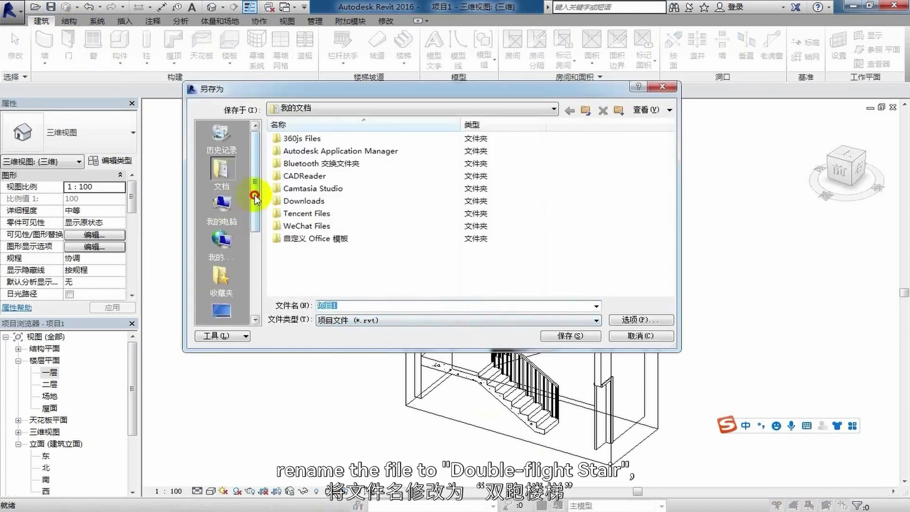
drag(254, 196, 255, 259)
click(222, 204)
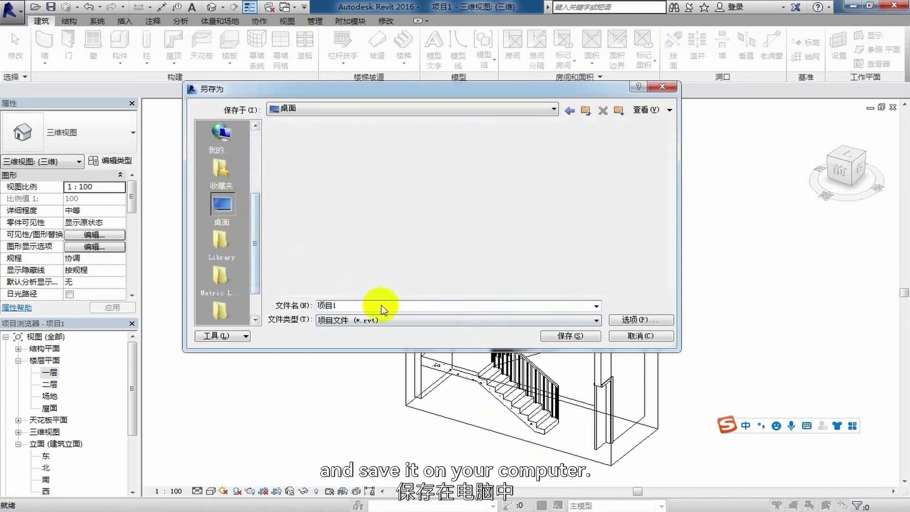
click(331, 306)
text(shuangpao)
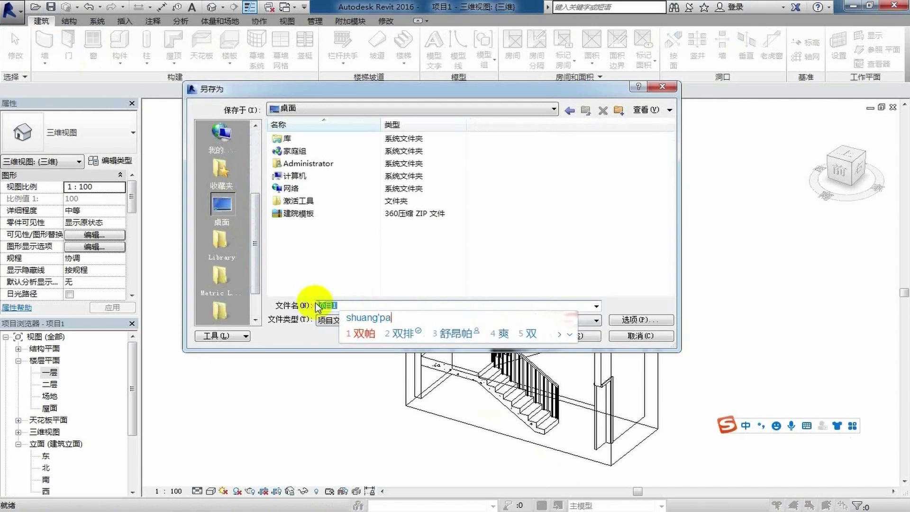
text(louti)
key(space)
click(566, 336)
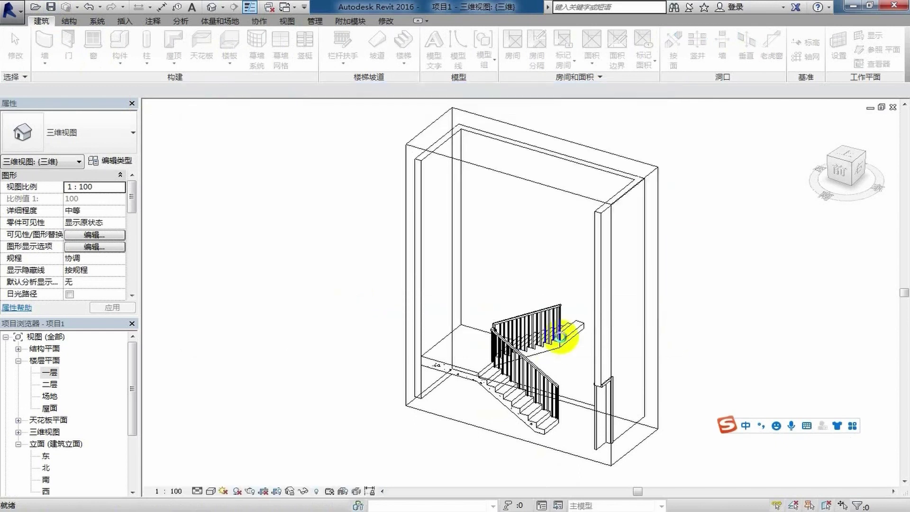